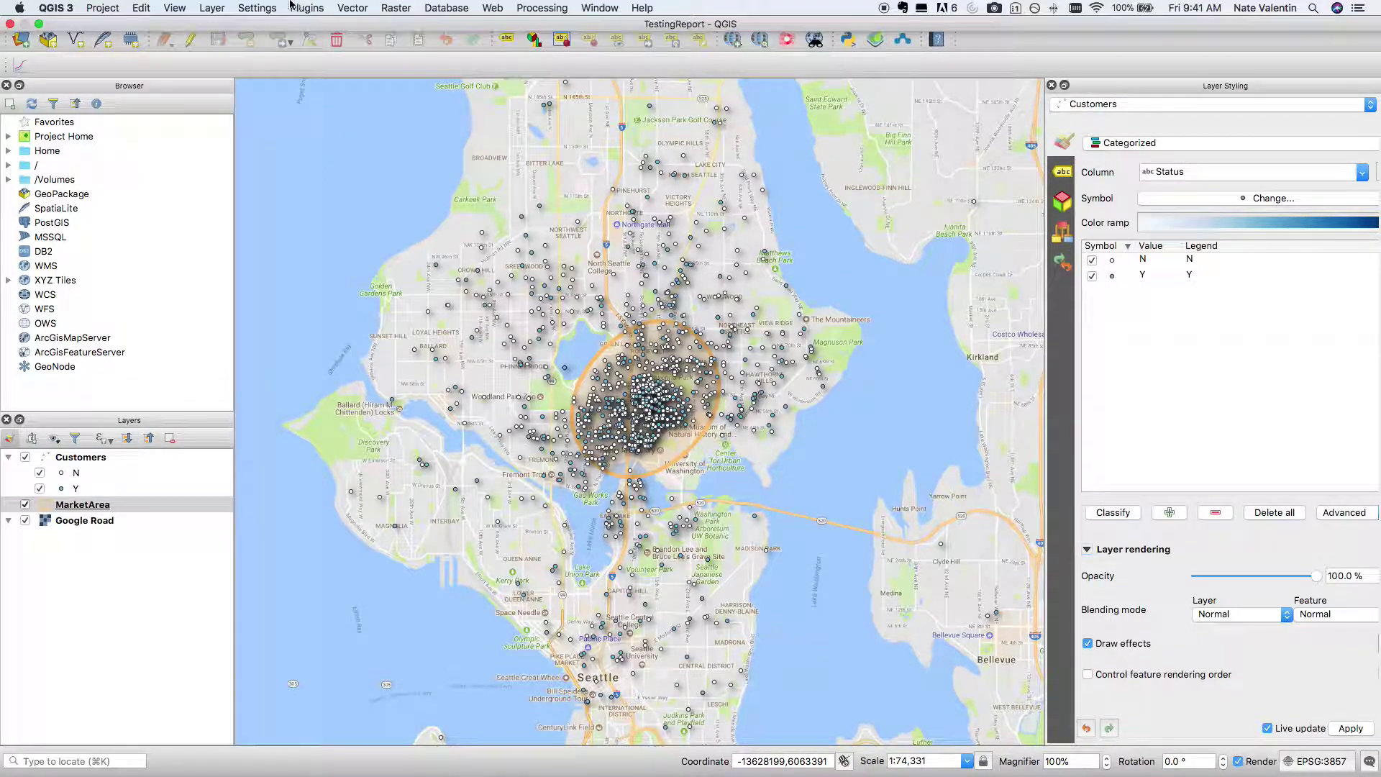
- Create a new print layout titled TutorialReport
left_click(100, 9)
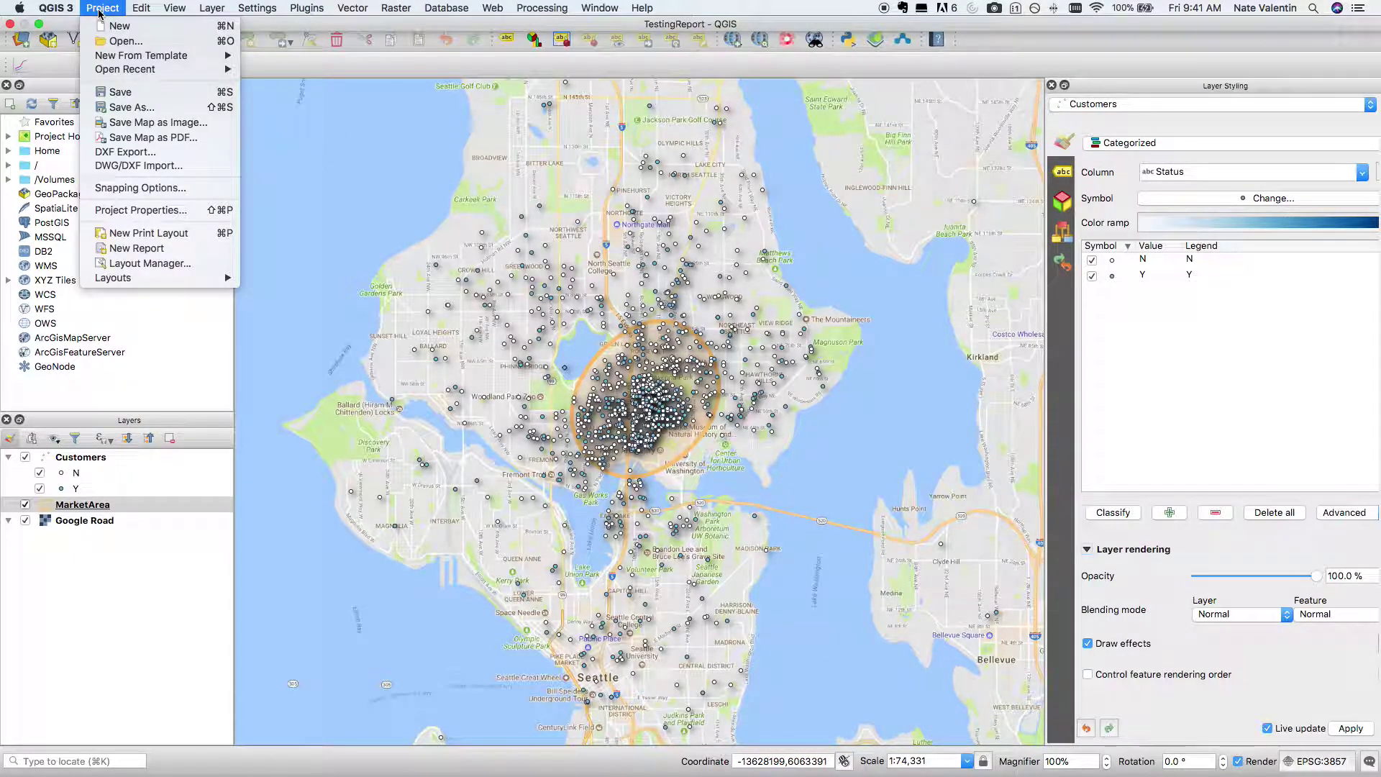
left_click(175, 235)
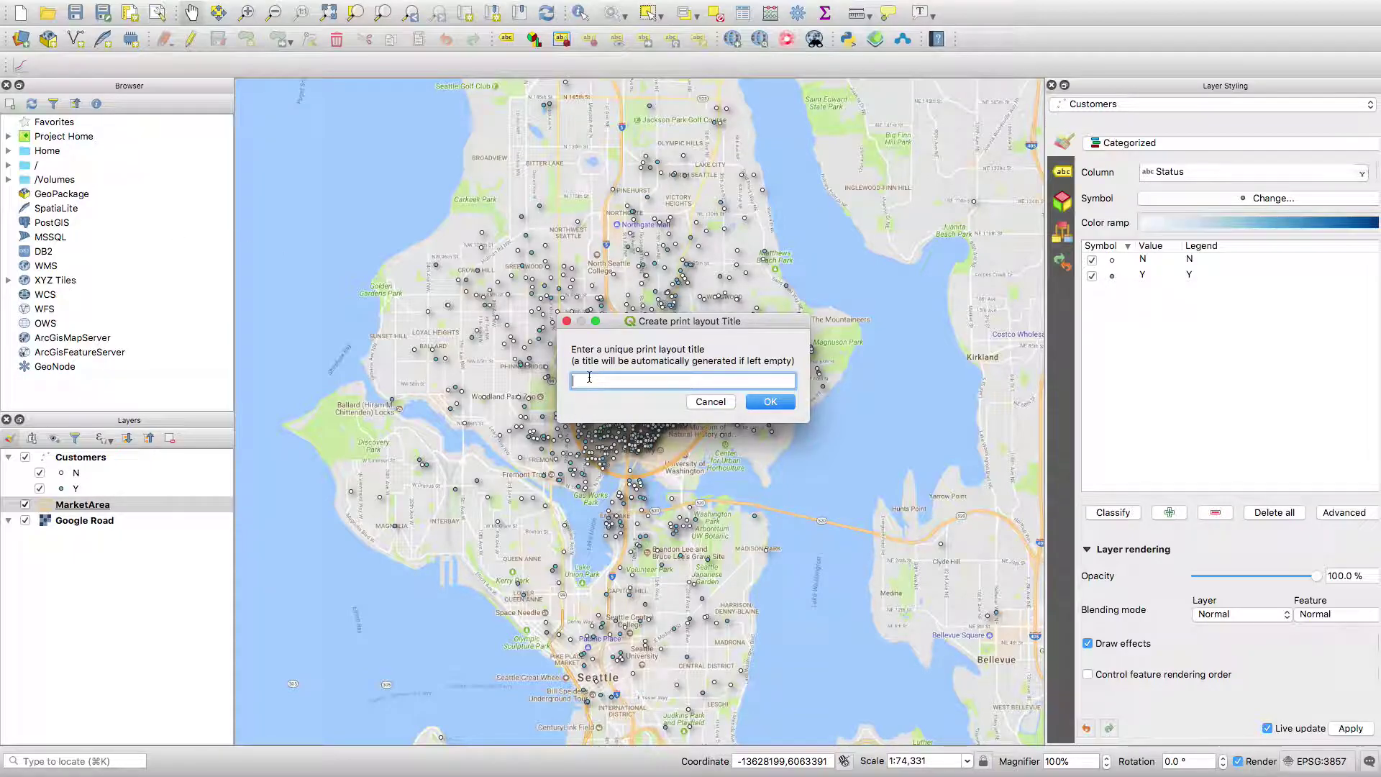
type("TutorialReport")
left_click(772, 403)
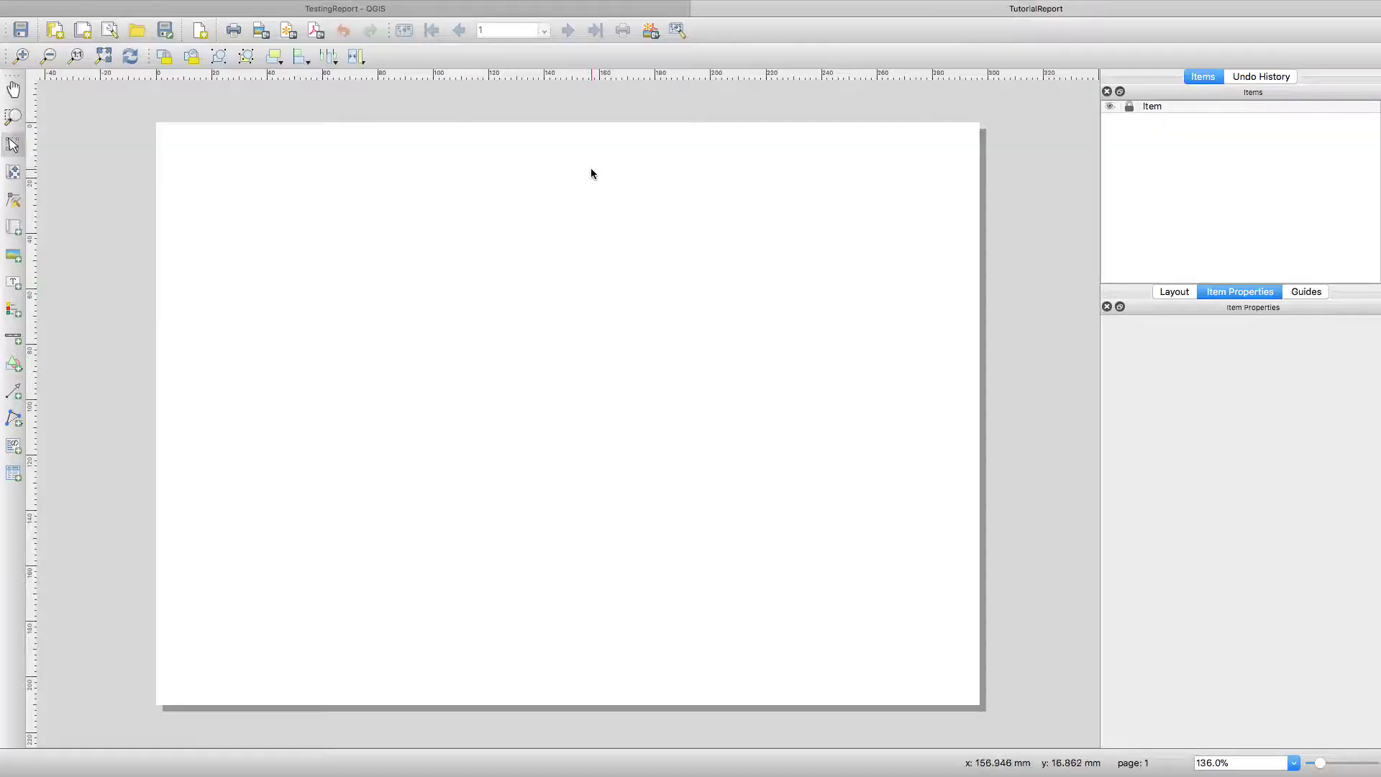
- Take the TutorialReport layout window out of full screen
mouse_move(263, 5)
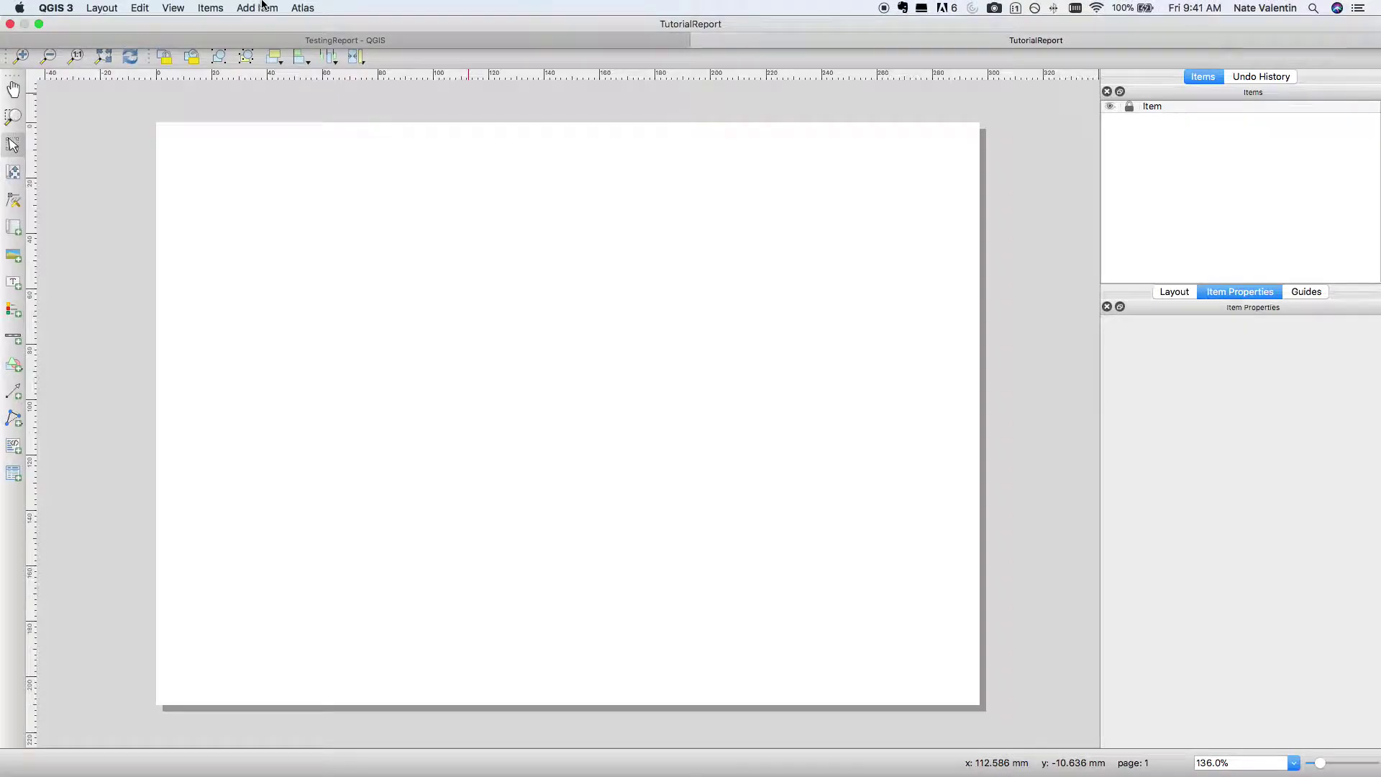
left_click(39, 24)
left_click_drag(393, 42, 462, 57)
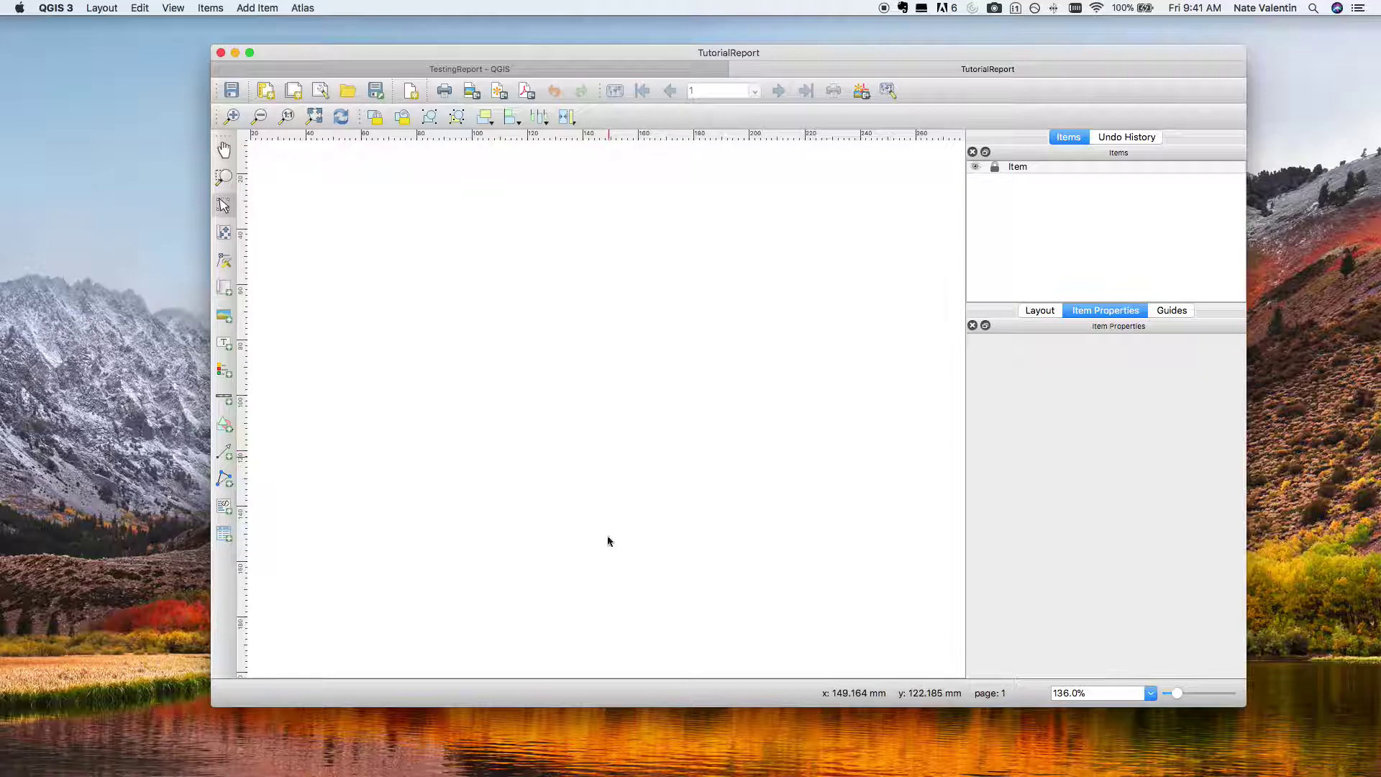
mouse_move(698, 774)
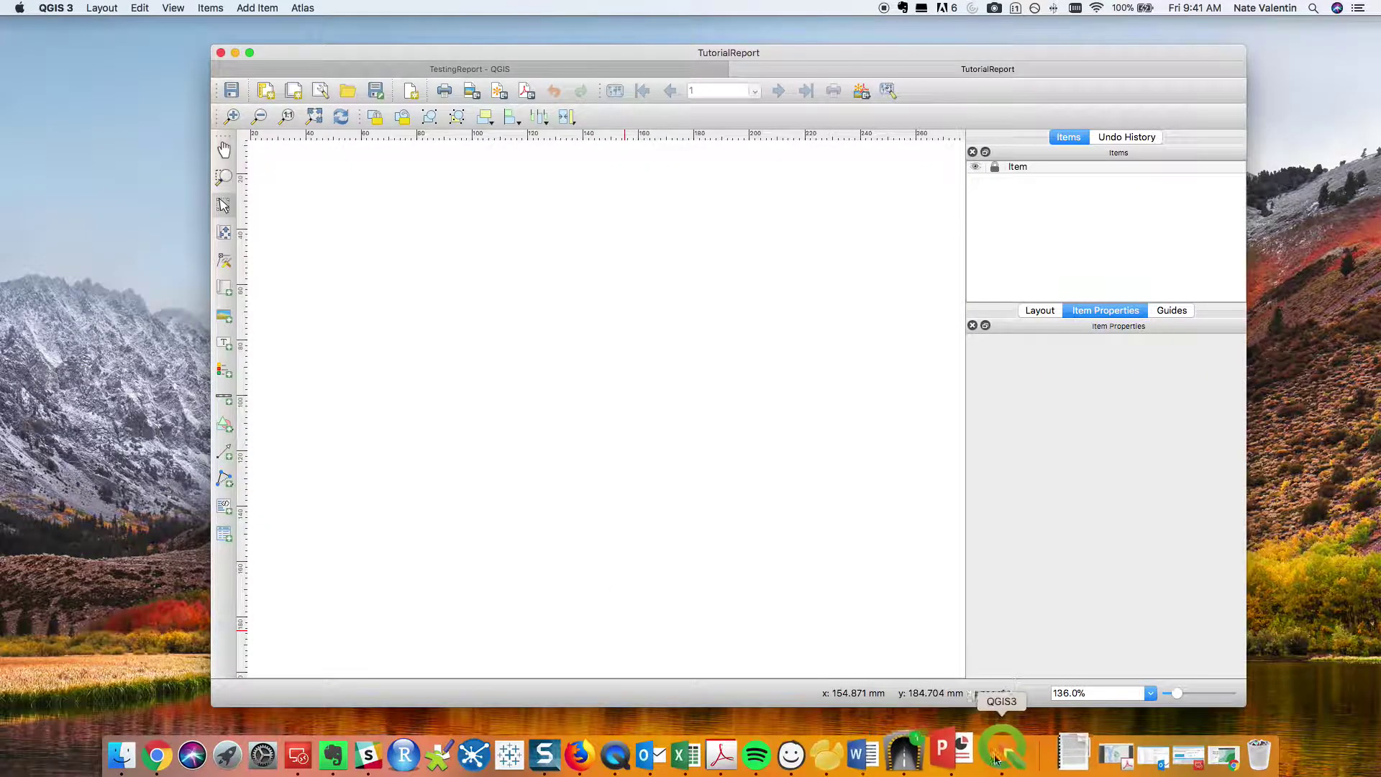
left_click(1004, 758)
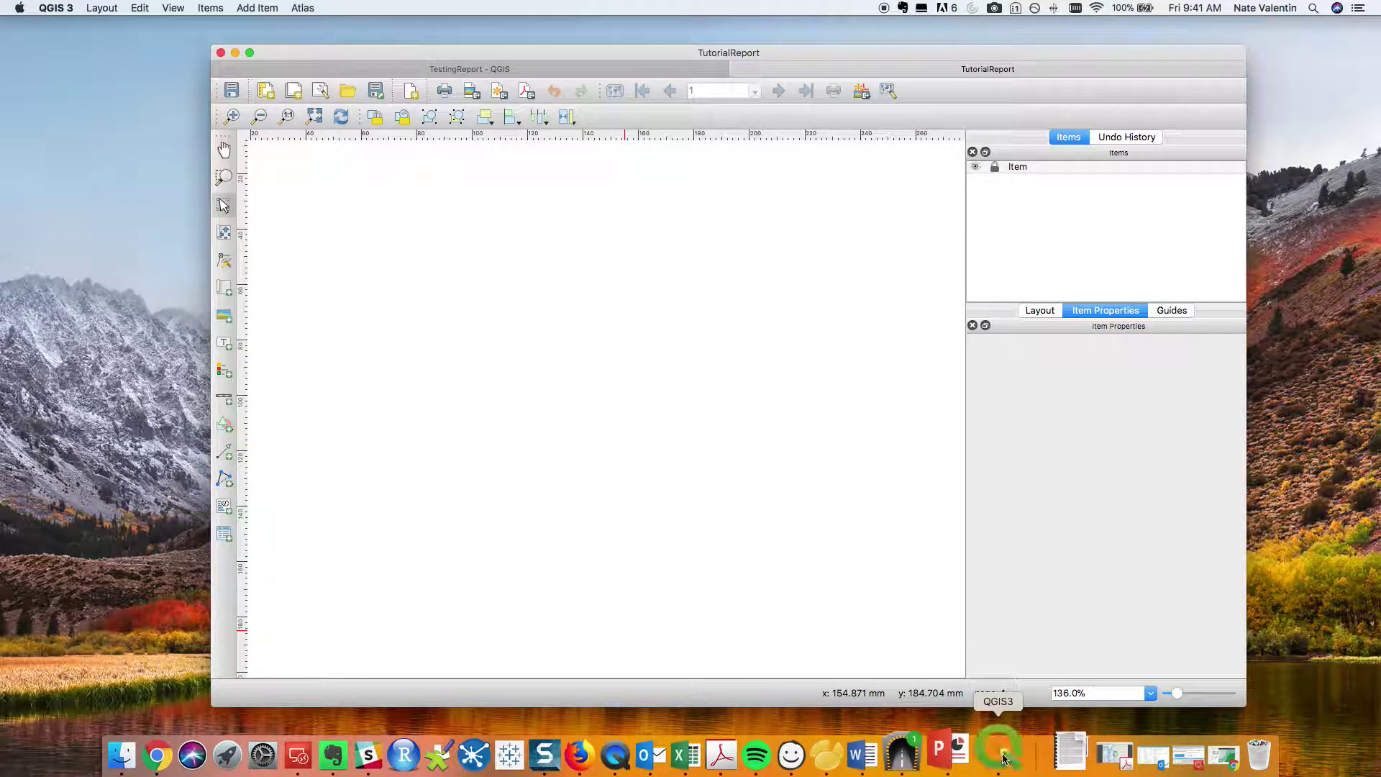
right_click(1004, 758)
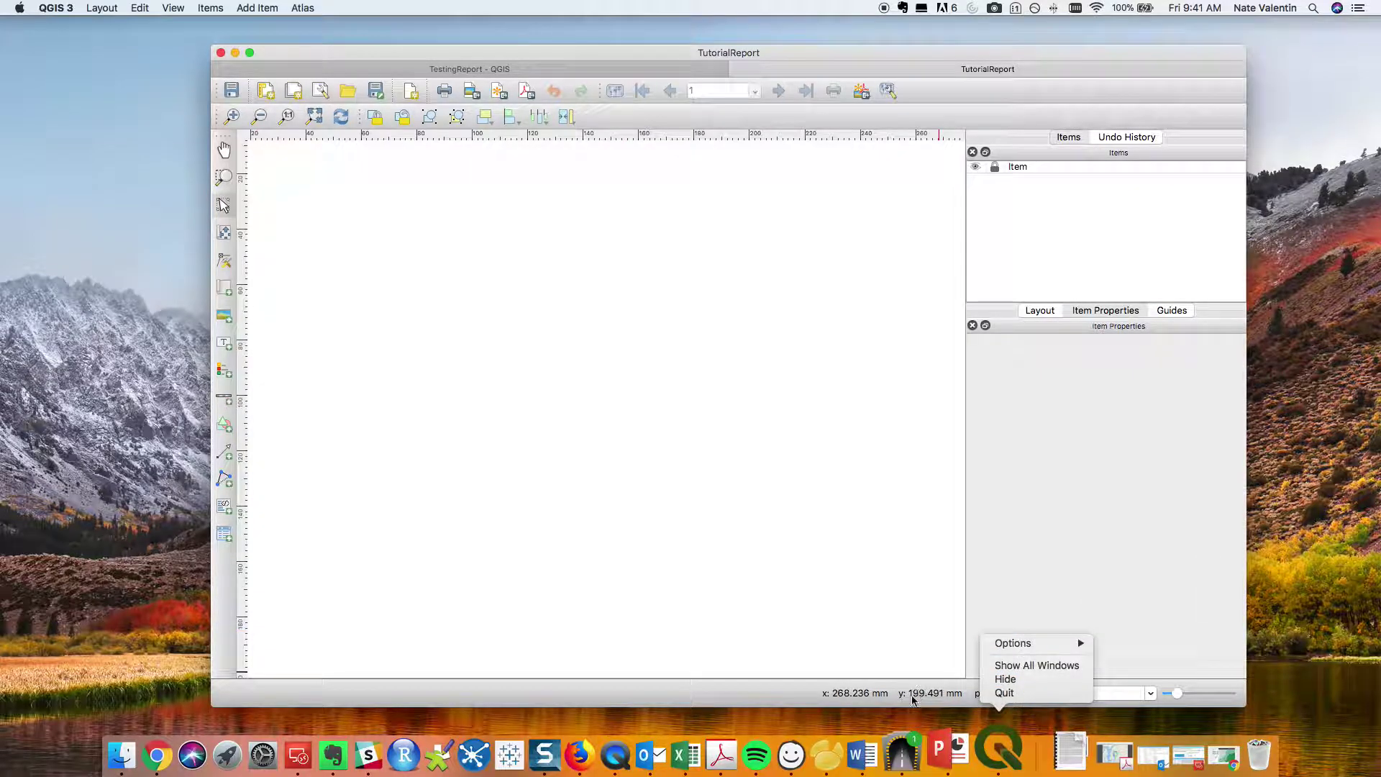
left_click(747, 705)
- Detach the TutorialReport layout from the tabbed window into its own window overlapping the TestingReport project window
left_click_drag(754, 52, 838, 57)
left_click(689, 74)
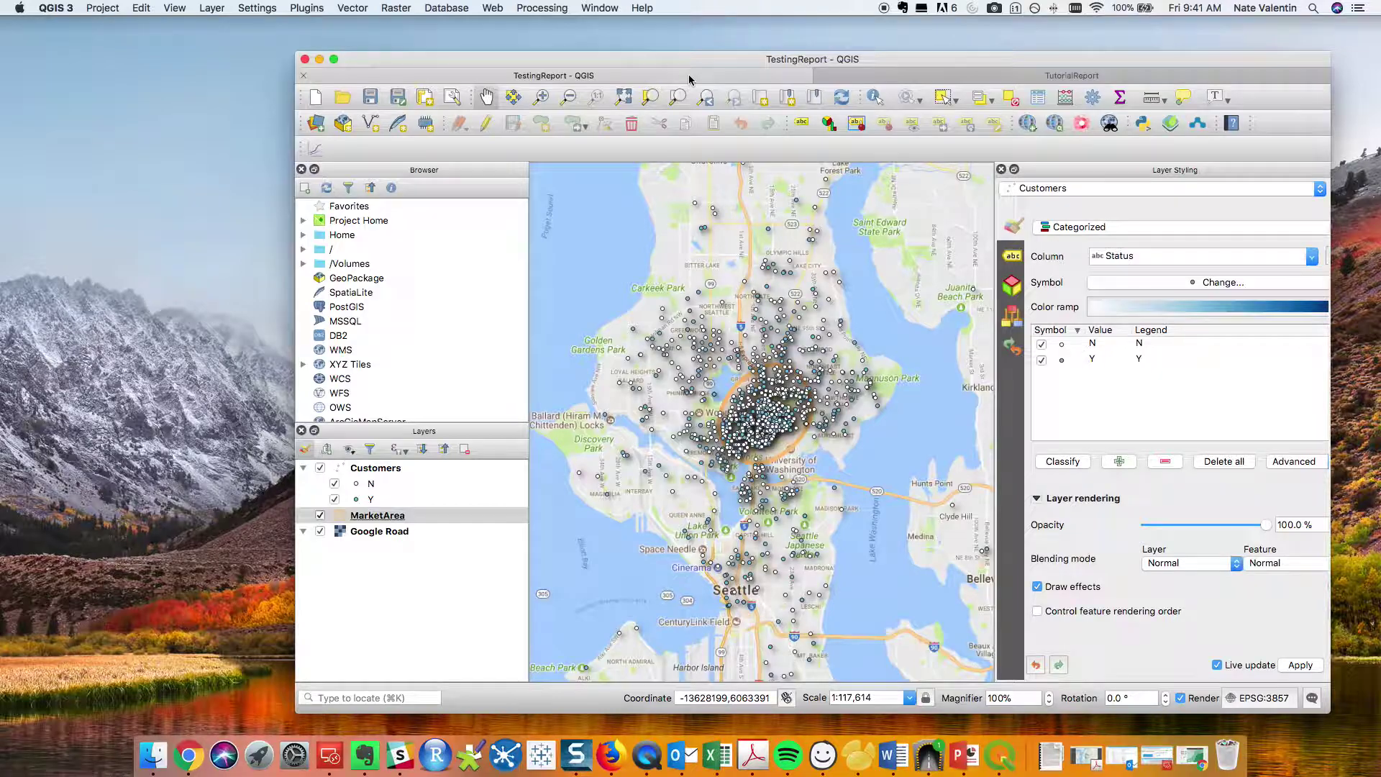
left_click(909, 78)
left_click_drag(705, 54, 588, 28)
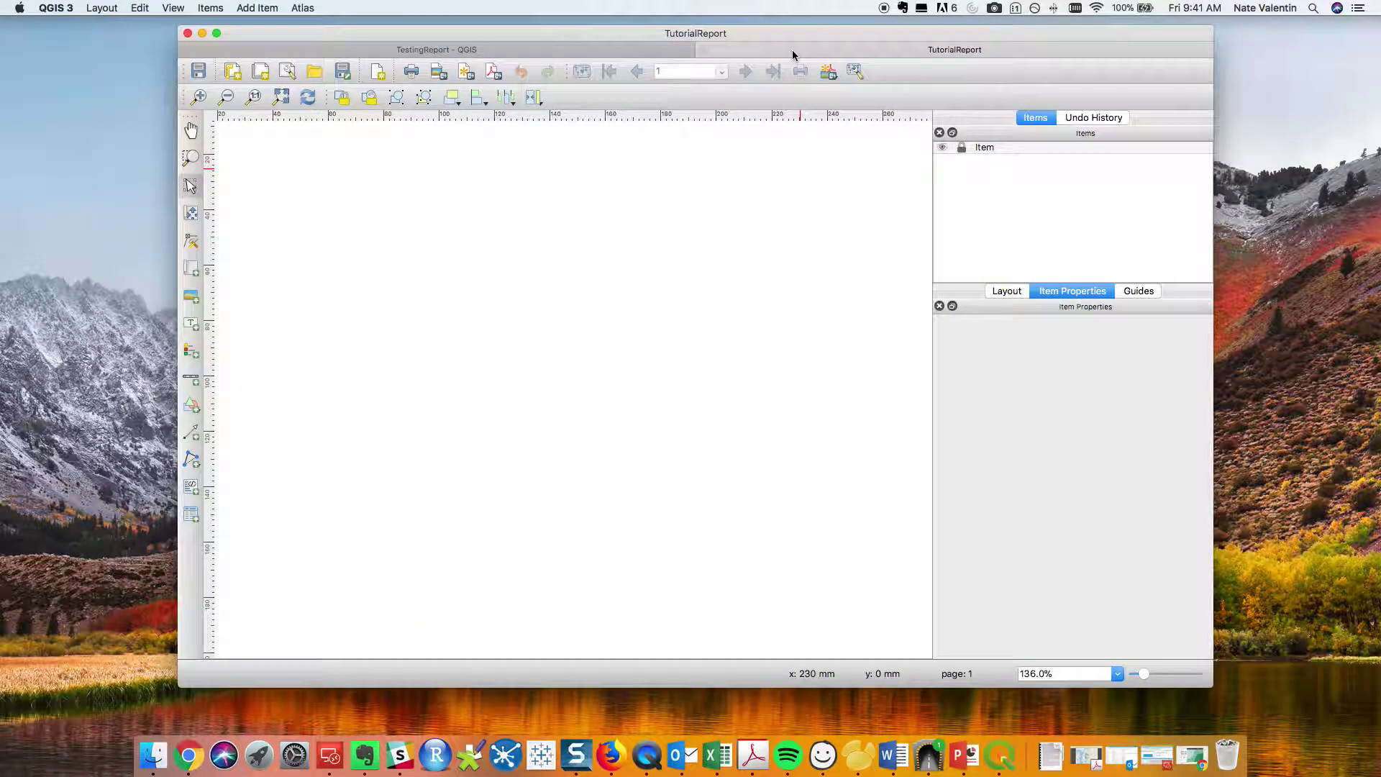
mouse_move(791, 53)
left_mouse_down()
mouse_move(796, 86)
mouse_move(748, 48)
mouse_move(781, 42)
left_mouse_up()
left_click_drag(552, 48, 417, 23)
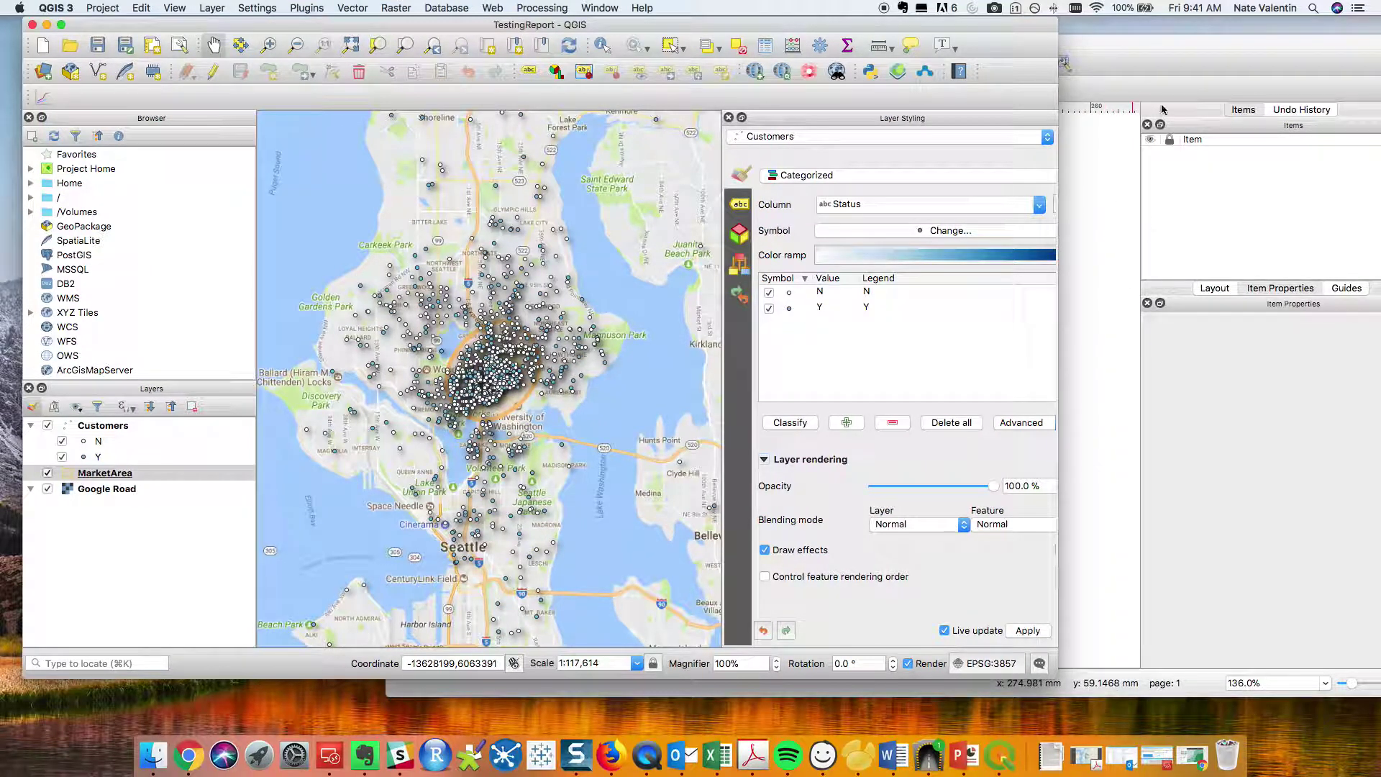
left_click(1153, 47)
left_click_drag(1151, 43, 1004, 32)
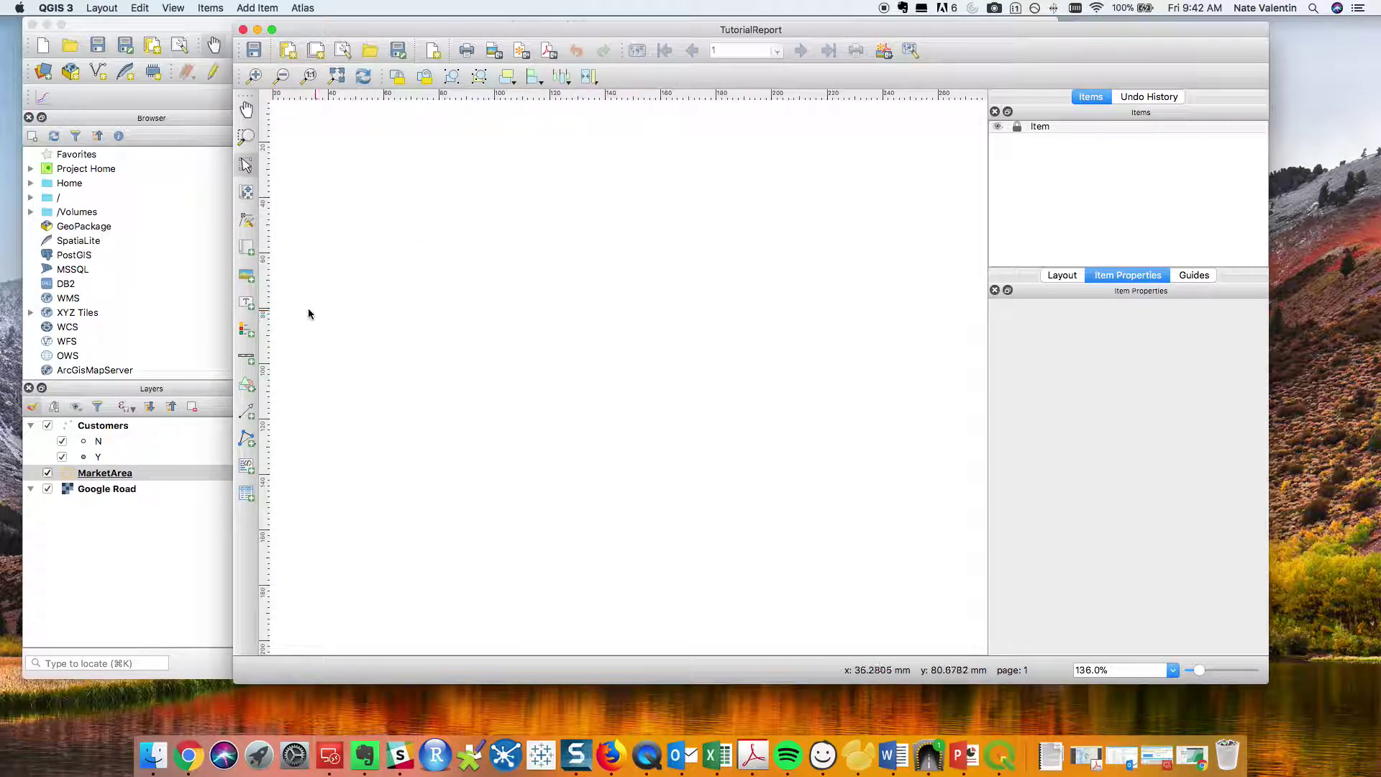
- Add a map to the layout, filling the page's width below an empty strip for the title
left_click(250, 251)
left_click_drag(287, 236, 975, 643)
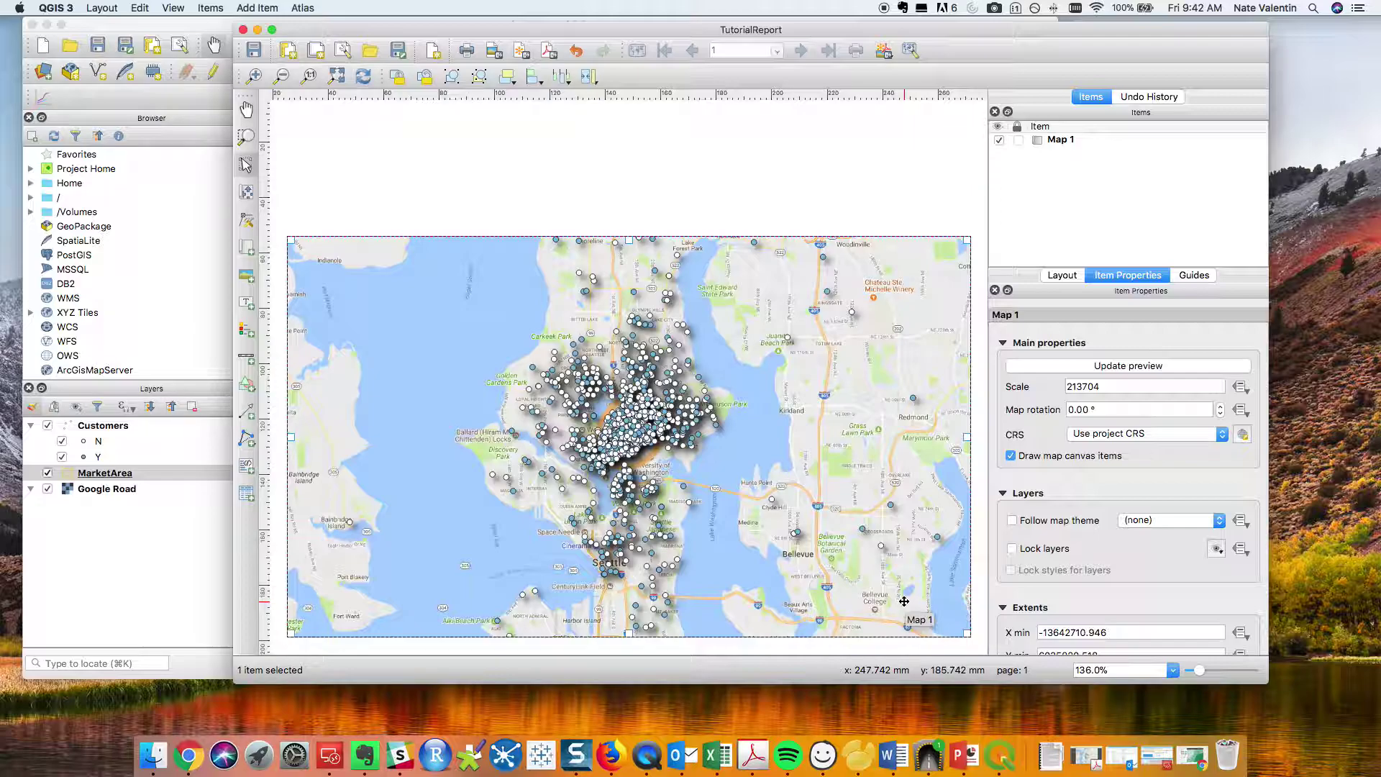
scroll(904, 602, "up", 1)
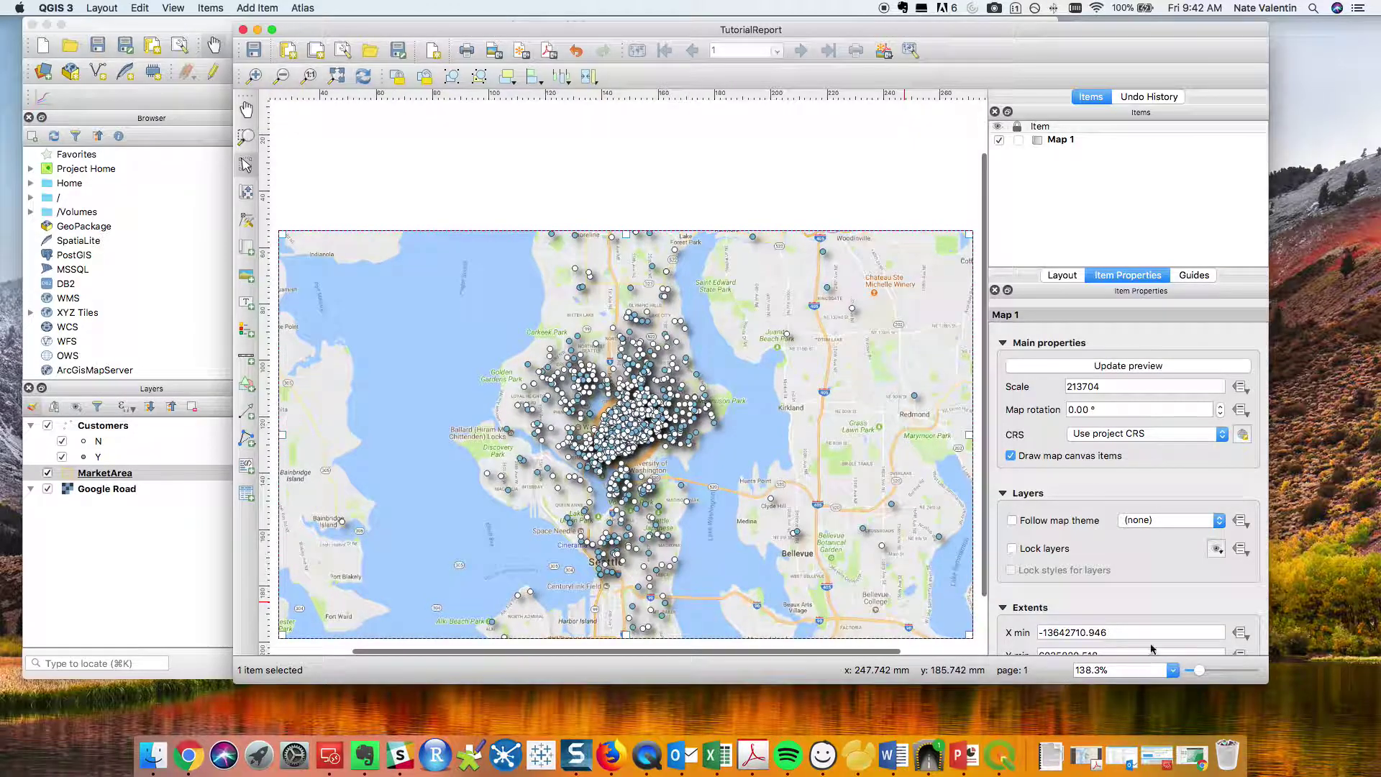
- Uncover the TestingReport map canvas and zoom it in on the dense customer cluster around the market area
left_click_drag(574, 35, 757, 60)
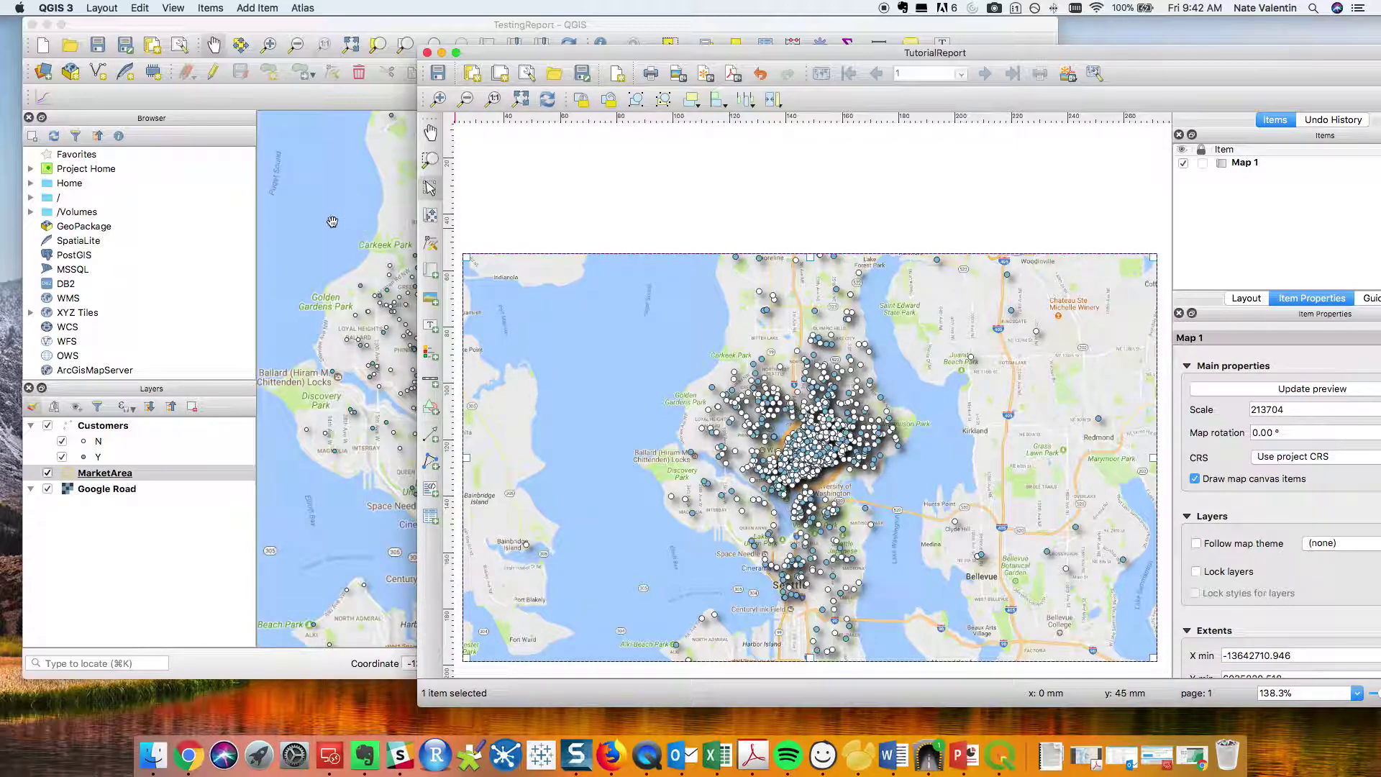
left_click_drag(611, 52, 899, 46)
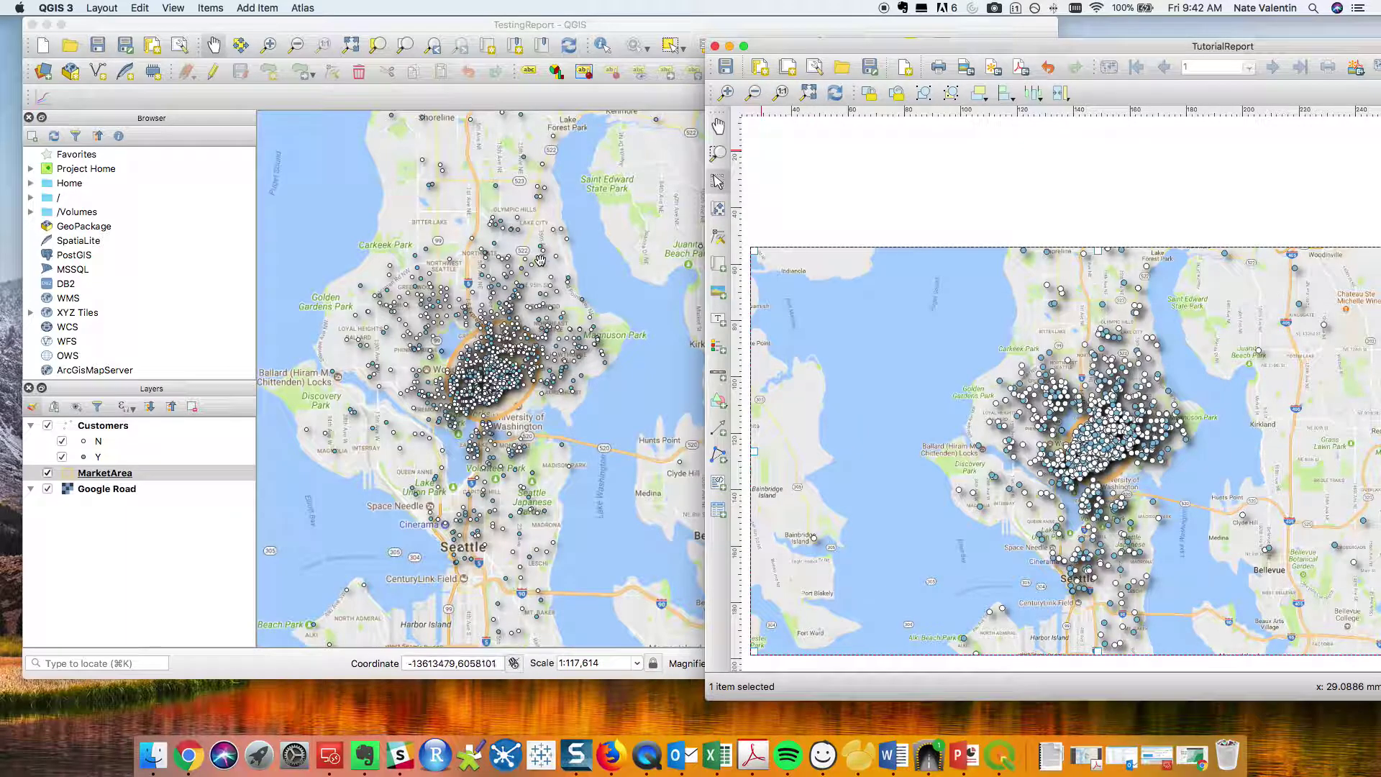
left_click(271, 47)
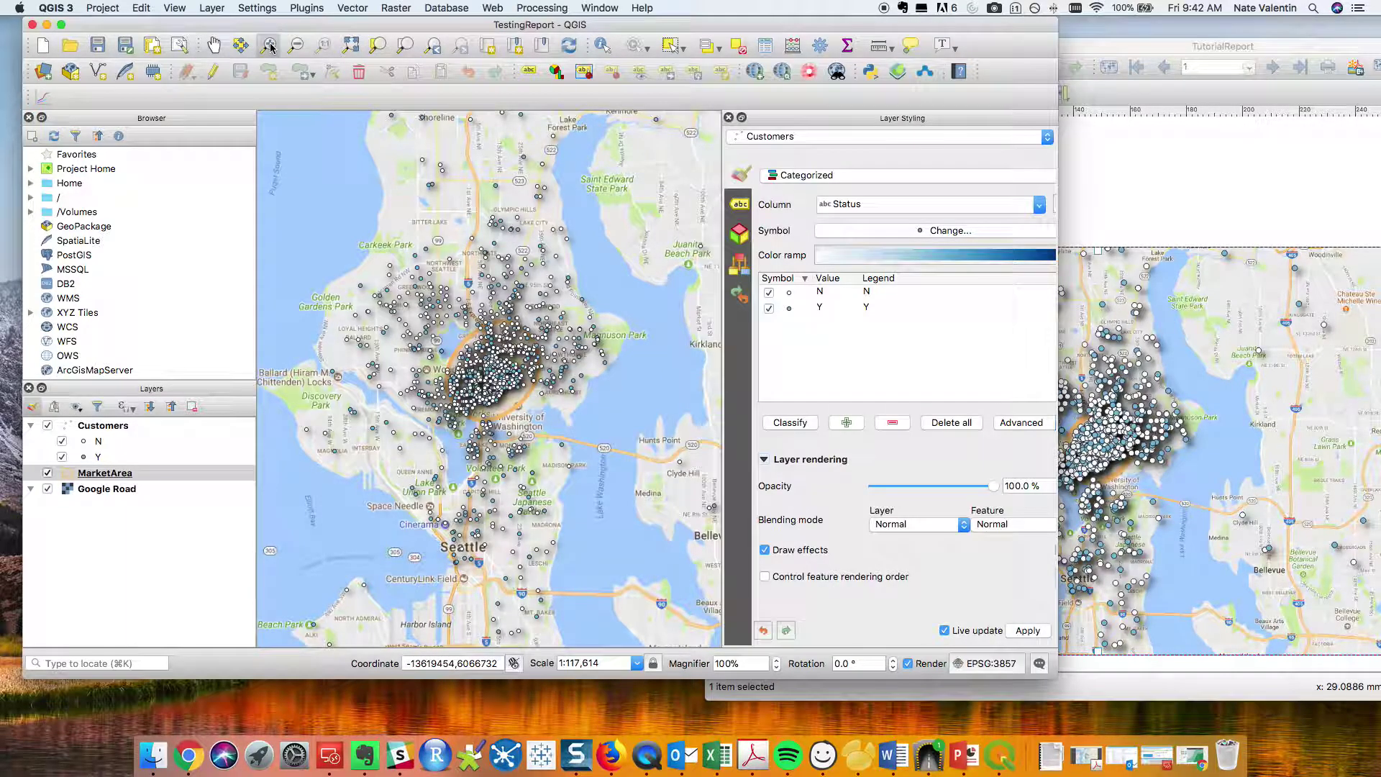
left_click_drag(385, 278, 605, 481)
- Set the extents of Map 1 in the layout to the main map canvas extent and compare the two maps
left_click_drag(1257, 46, 805, 15)
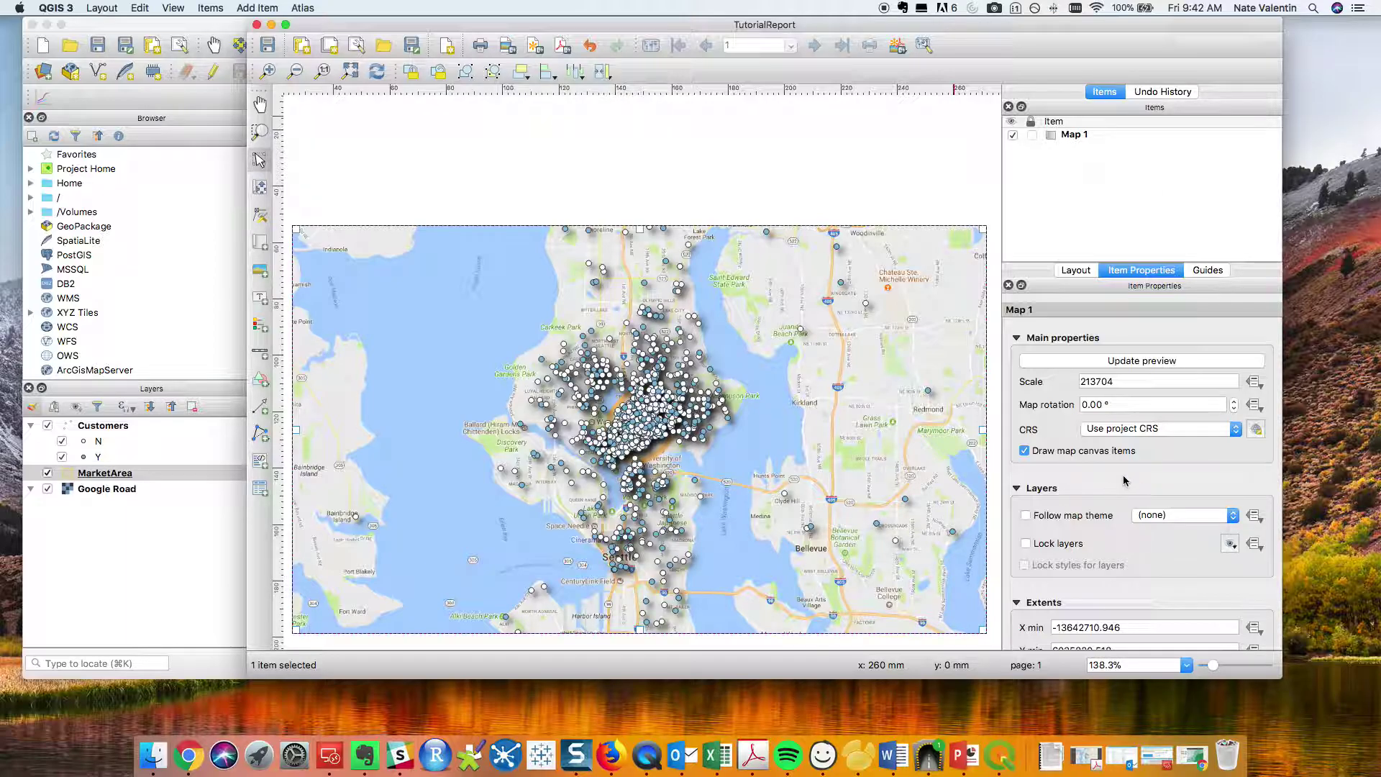
scroll(1126, 480, "down", 1)
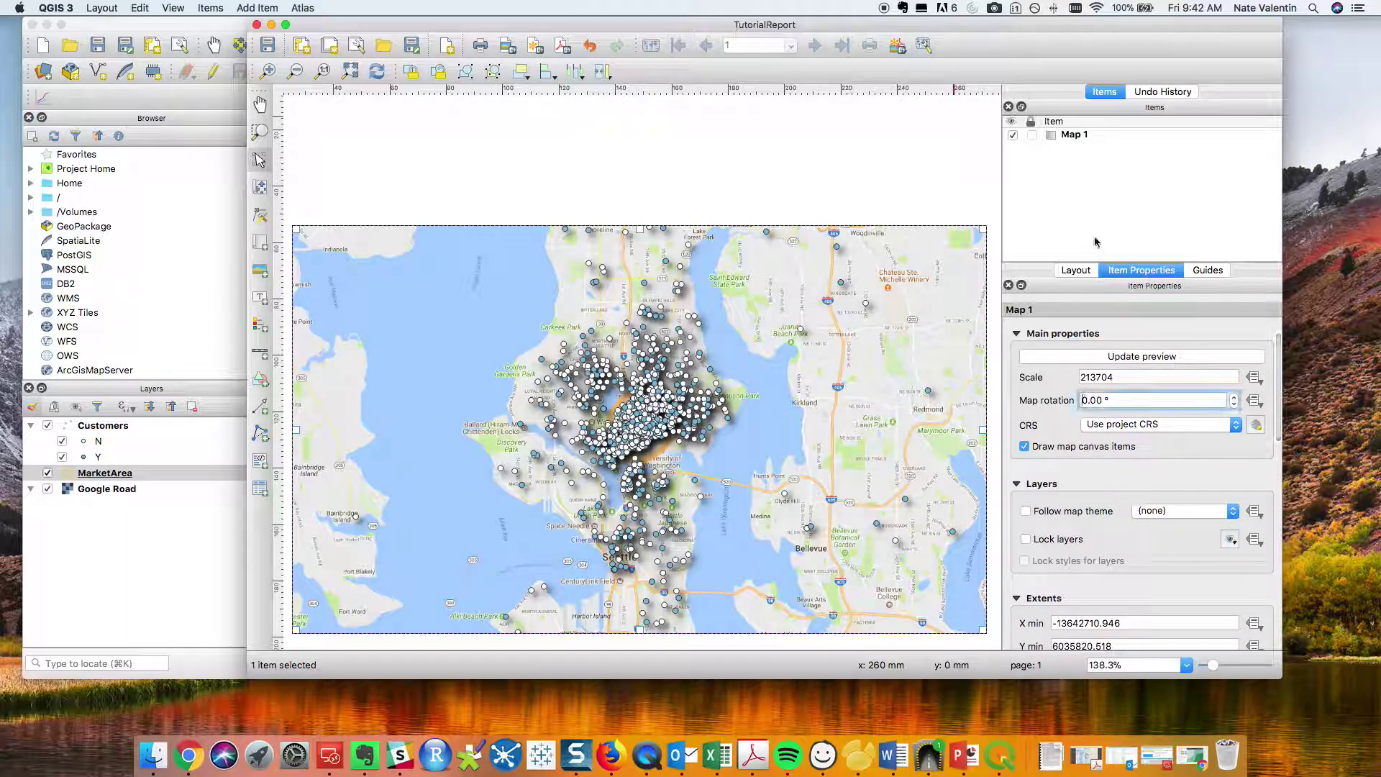
left_click(1067, 139)
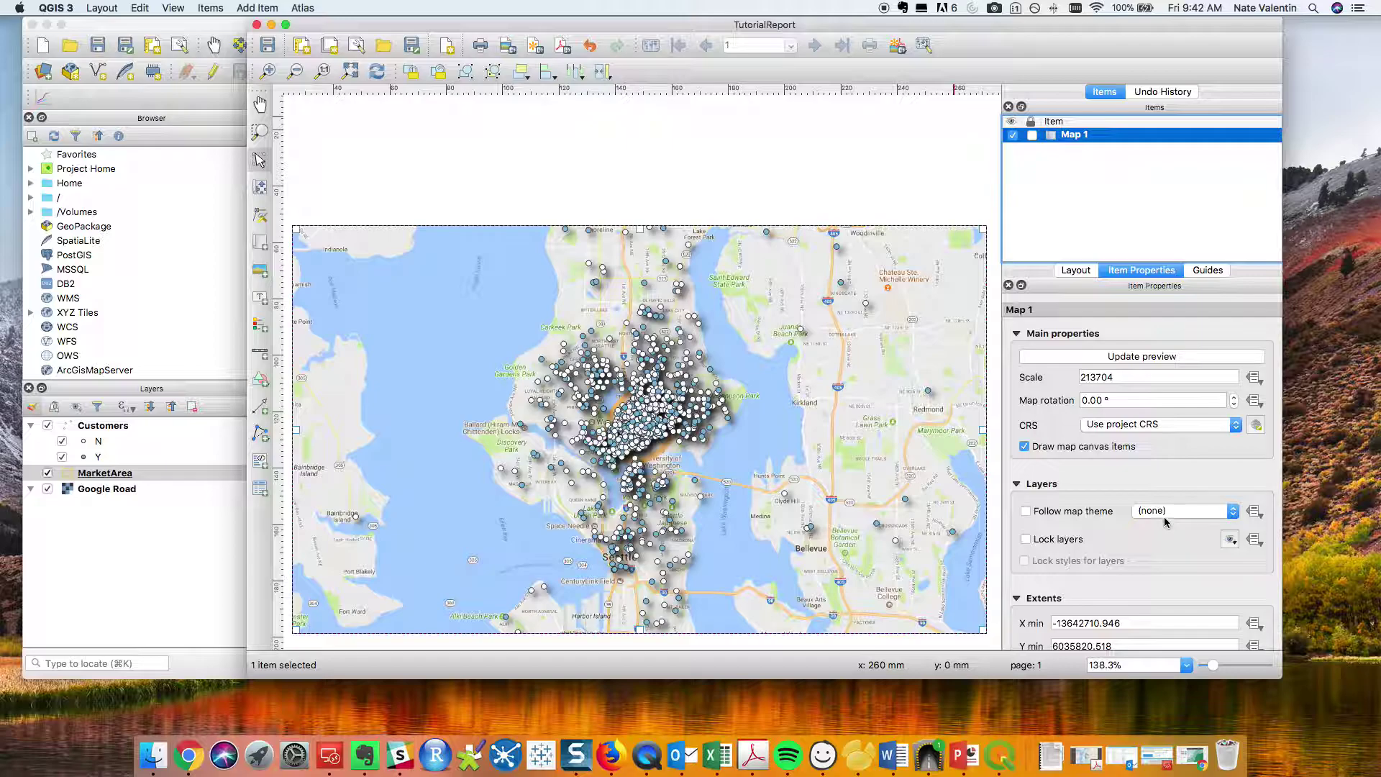
scroll(1131, 415, "down", 5)
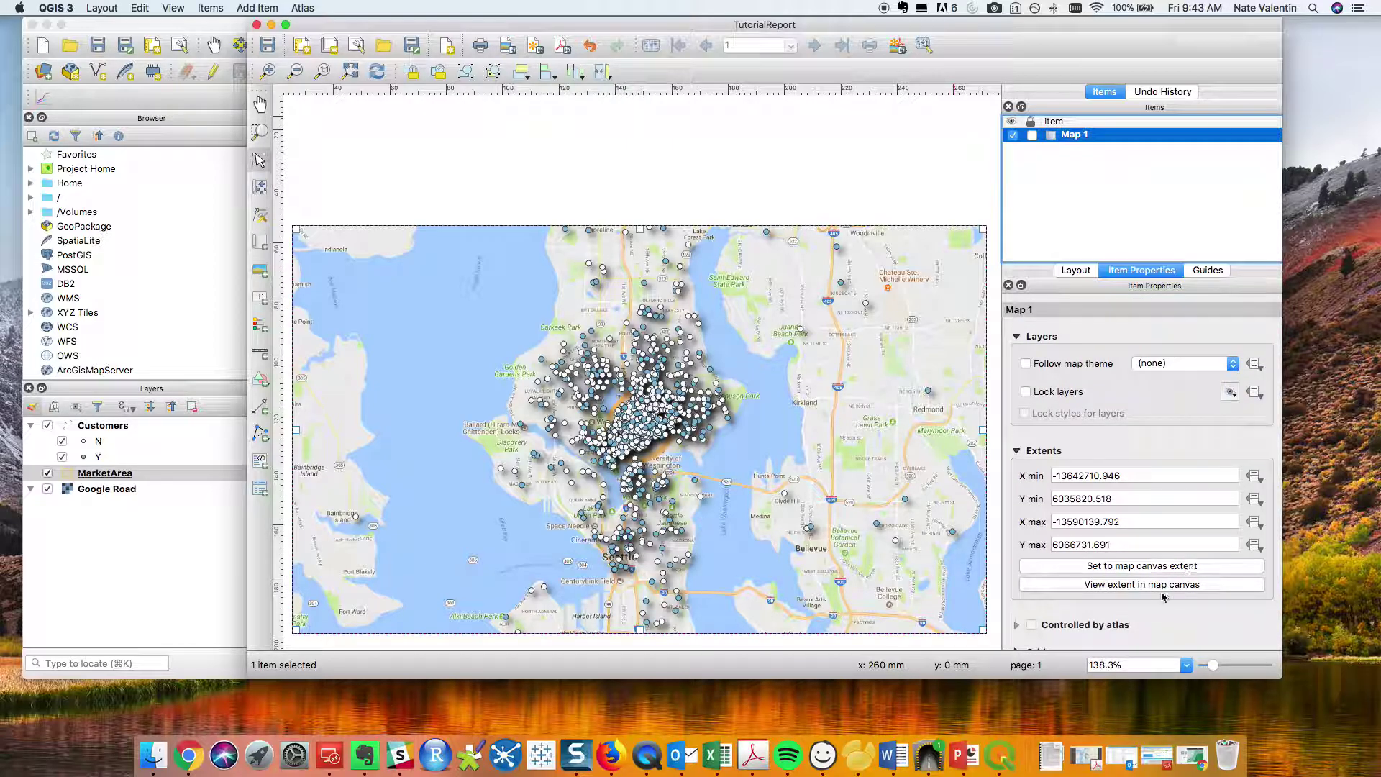
left_click(1147, 567)
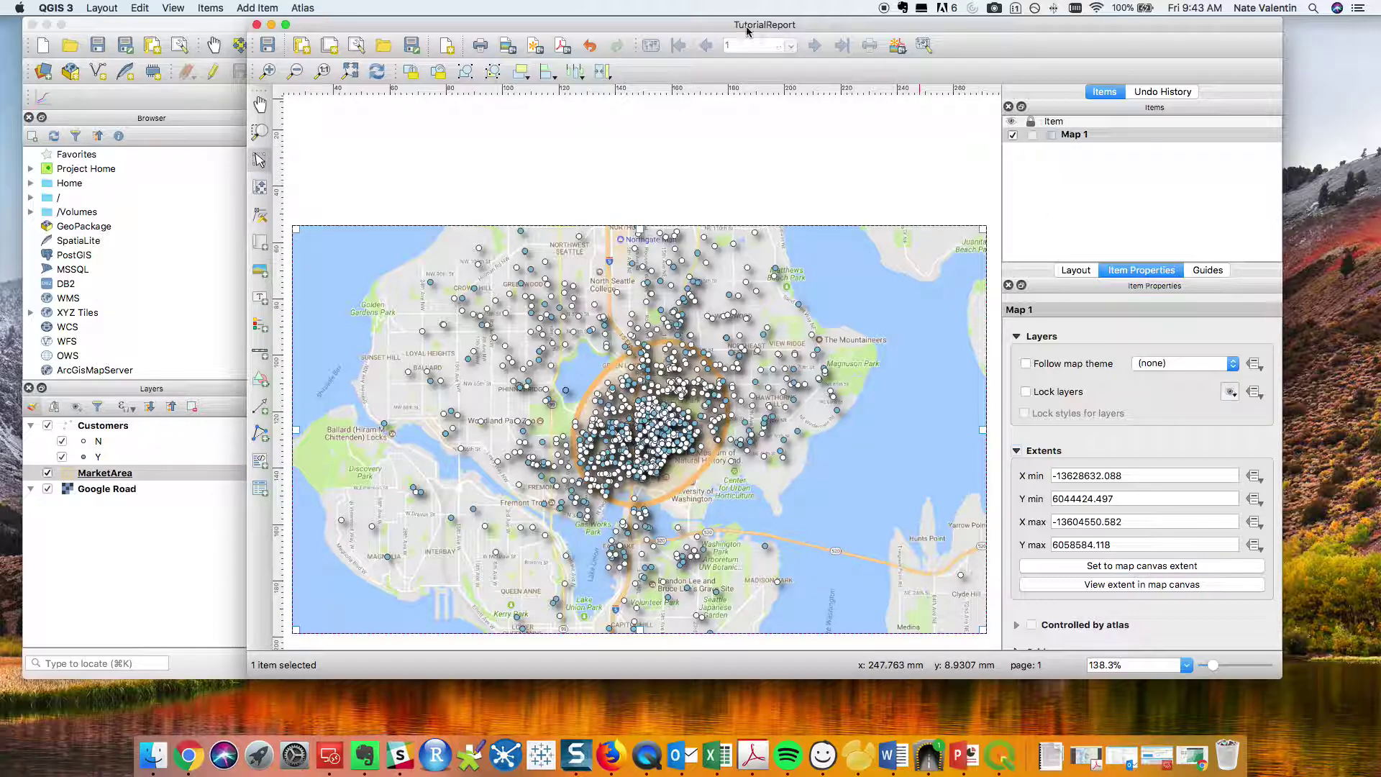
left_click_drag(752, 25, 1016, 25)
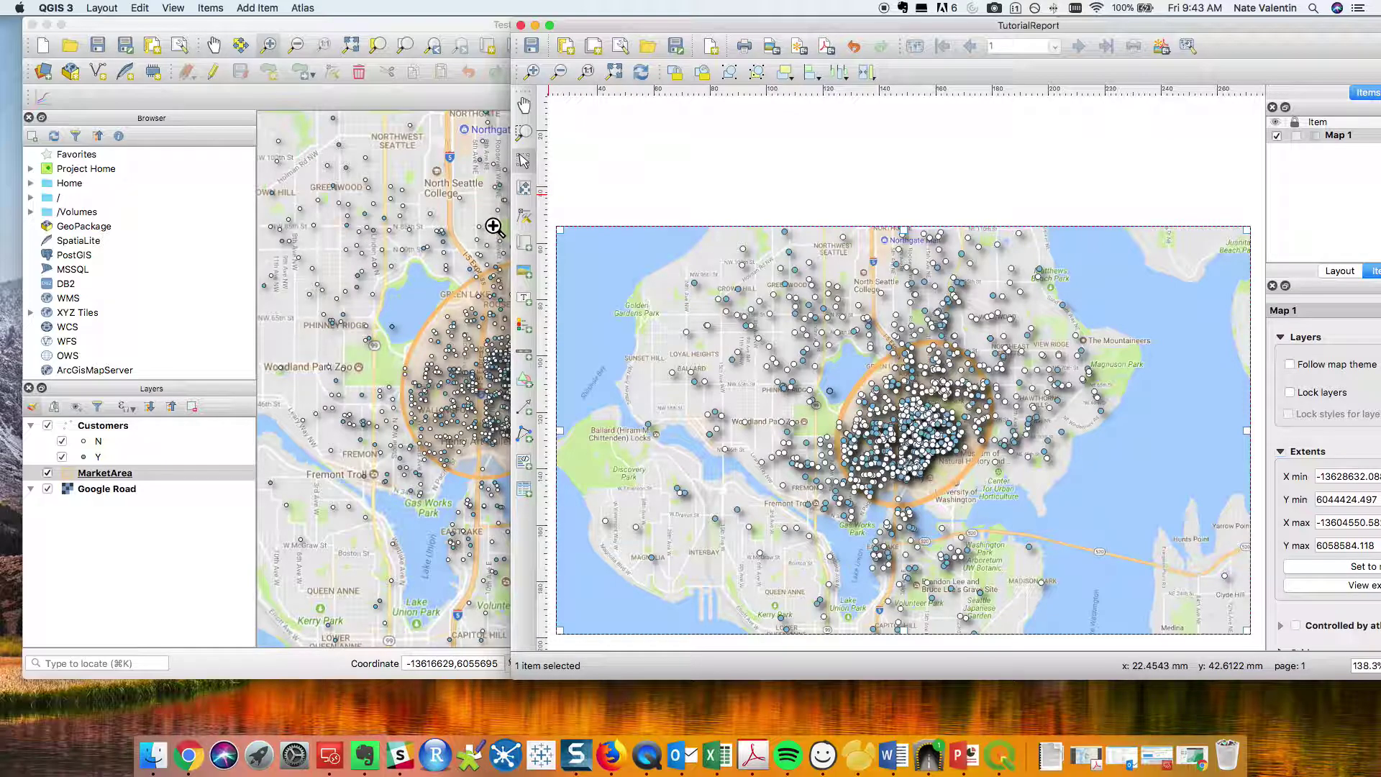
left_click_drag(971, 25, 763, 30)
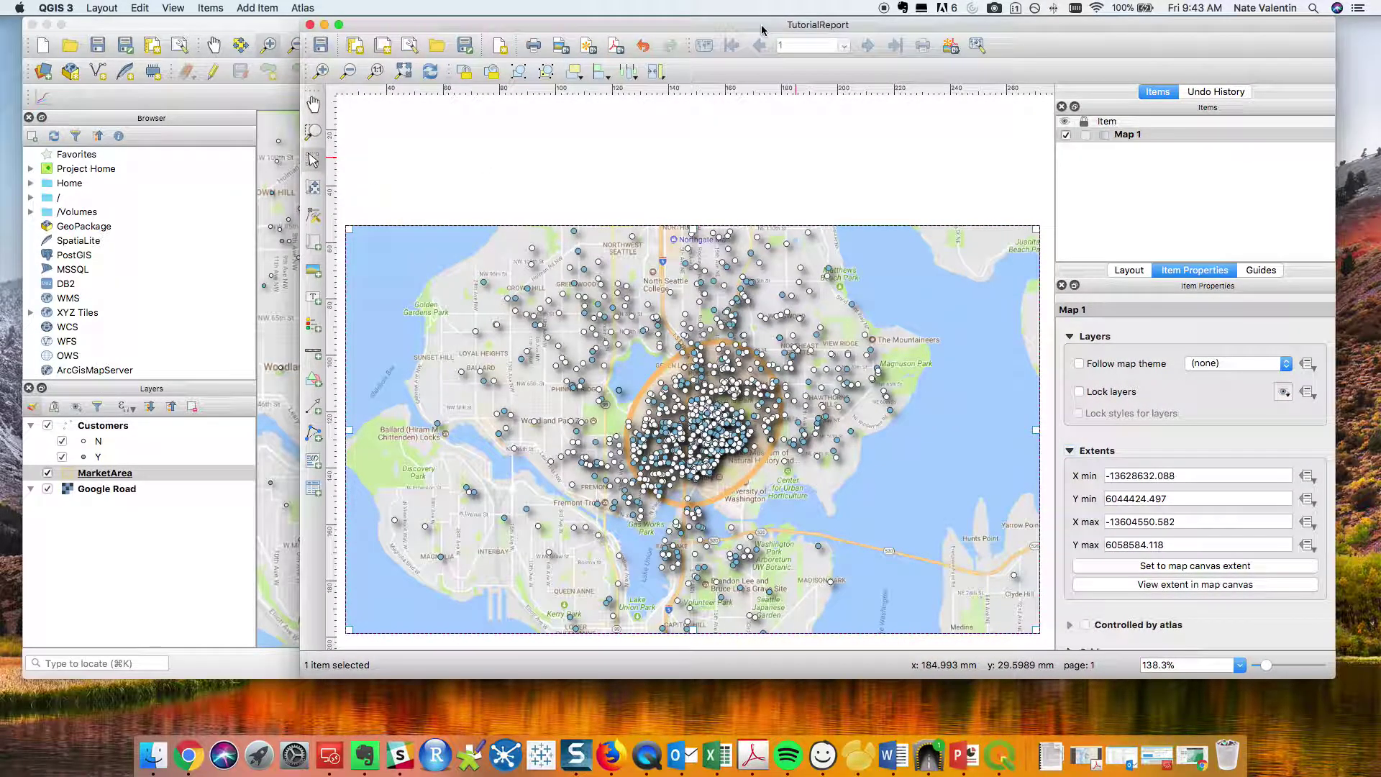
- Add a wide text label in the empty strip above the map
left_click(313, 297)
left_click_drag(430, 128, 960, 185)
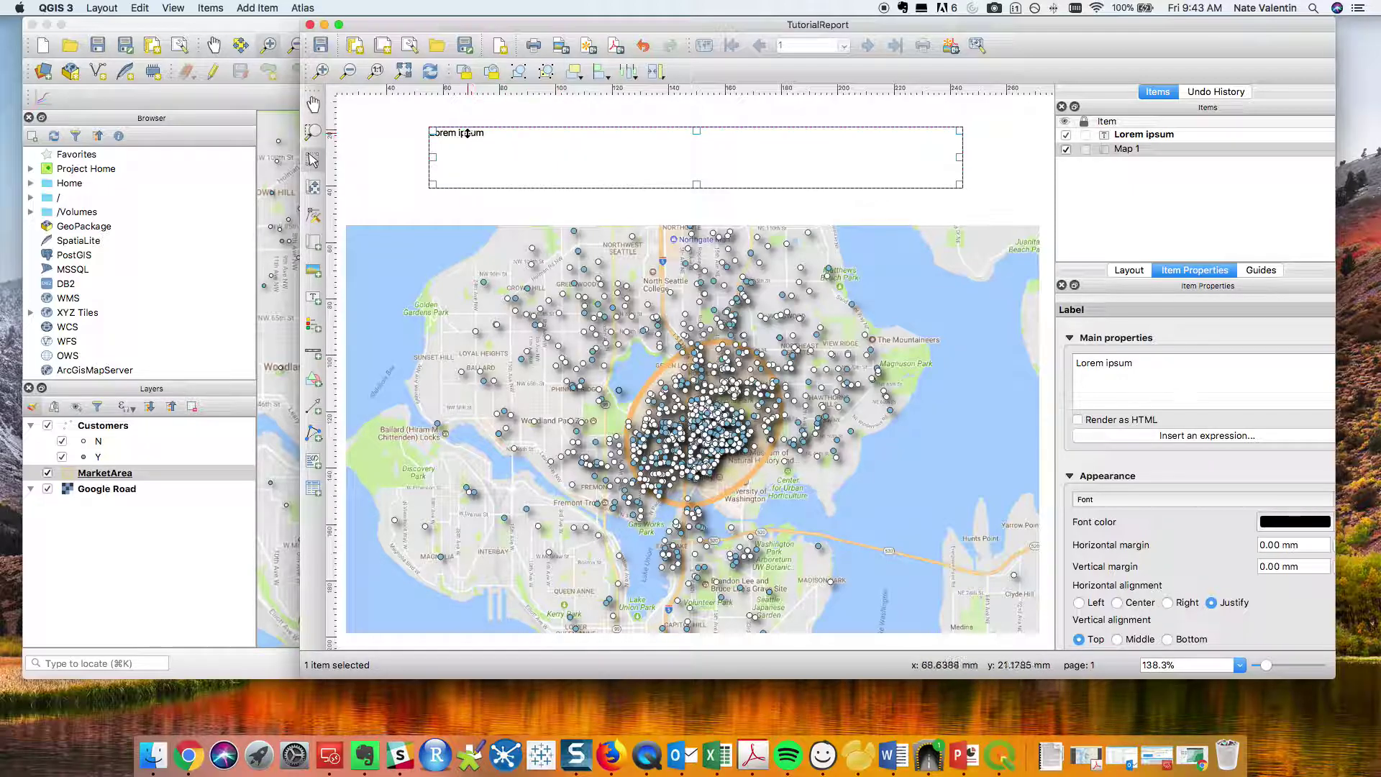
left_click_drag(731, 24, 611, 25)
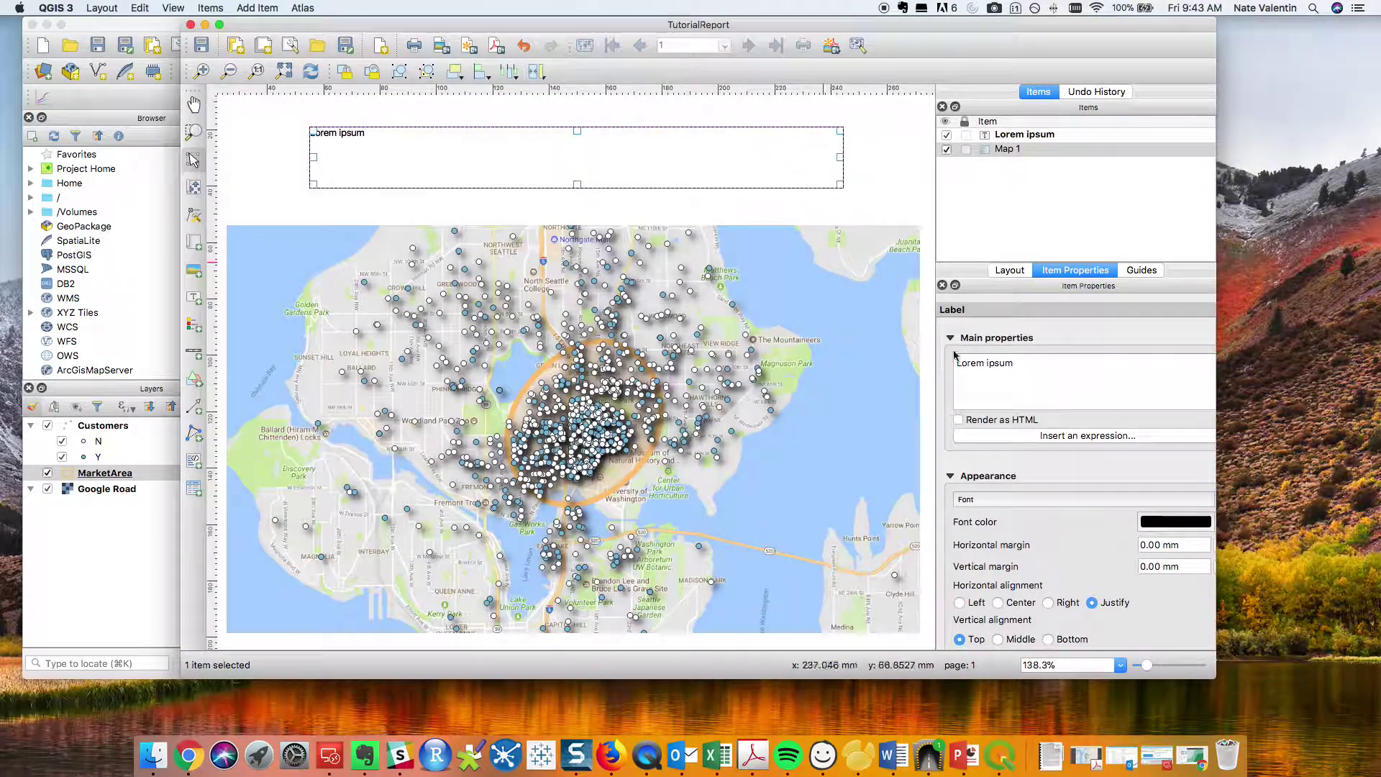
- Replace the label's placeholder text with "YouTube QGIS Report Tutorial"
left_click(1029, 366)
left_click_drag(1029, 366, 916, 368)
type("YouTube")
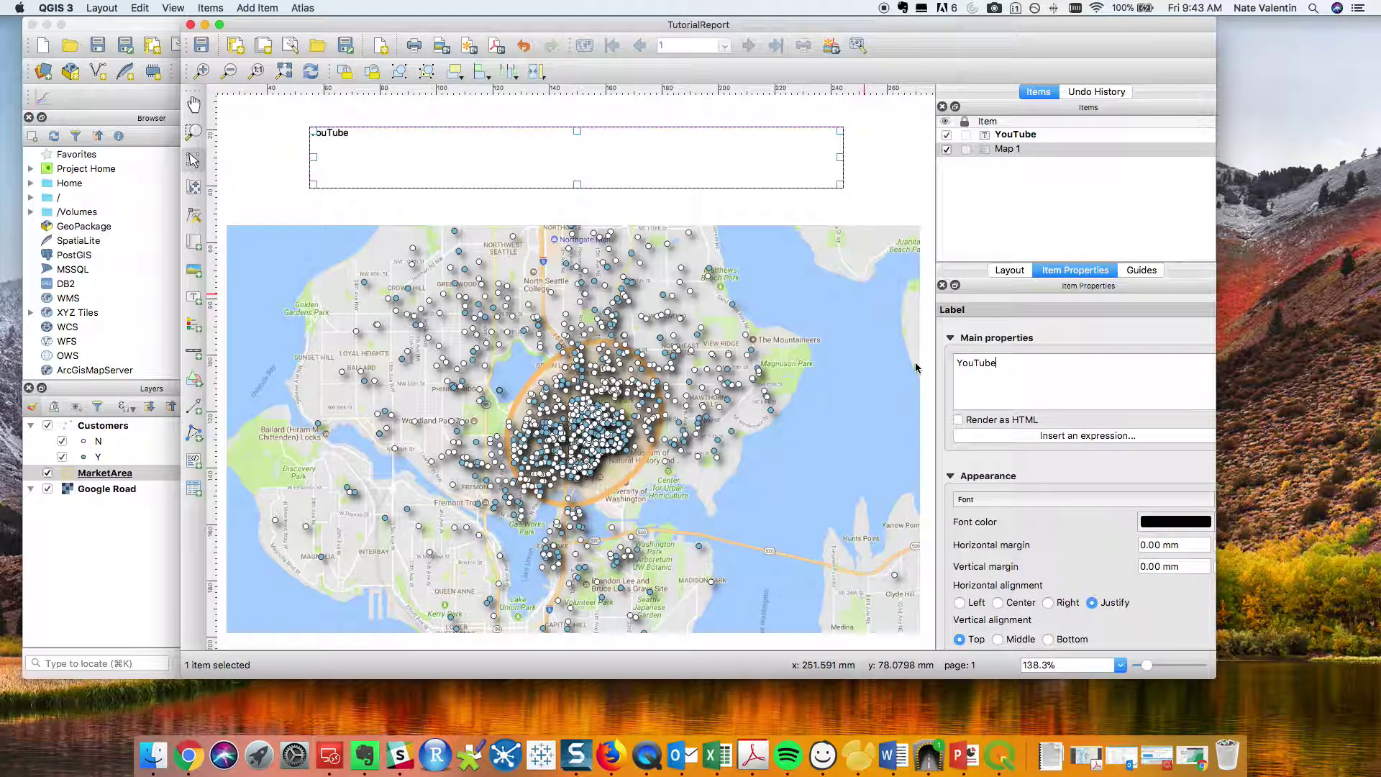
type(" QGIS REpo")
key("BackSpace")
key("BackSpace")
key("BackSpace")
type("eport ")
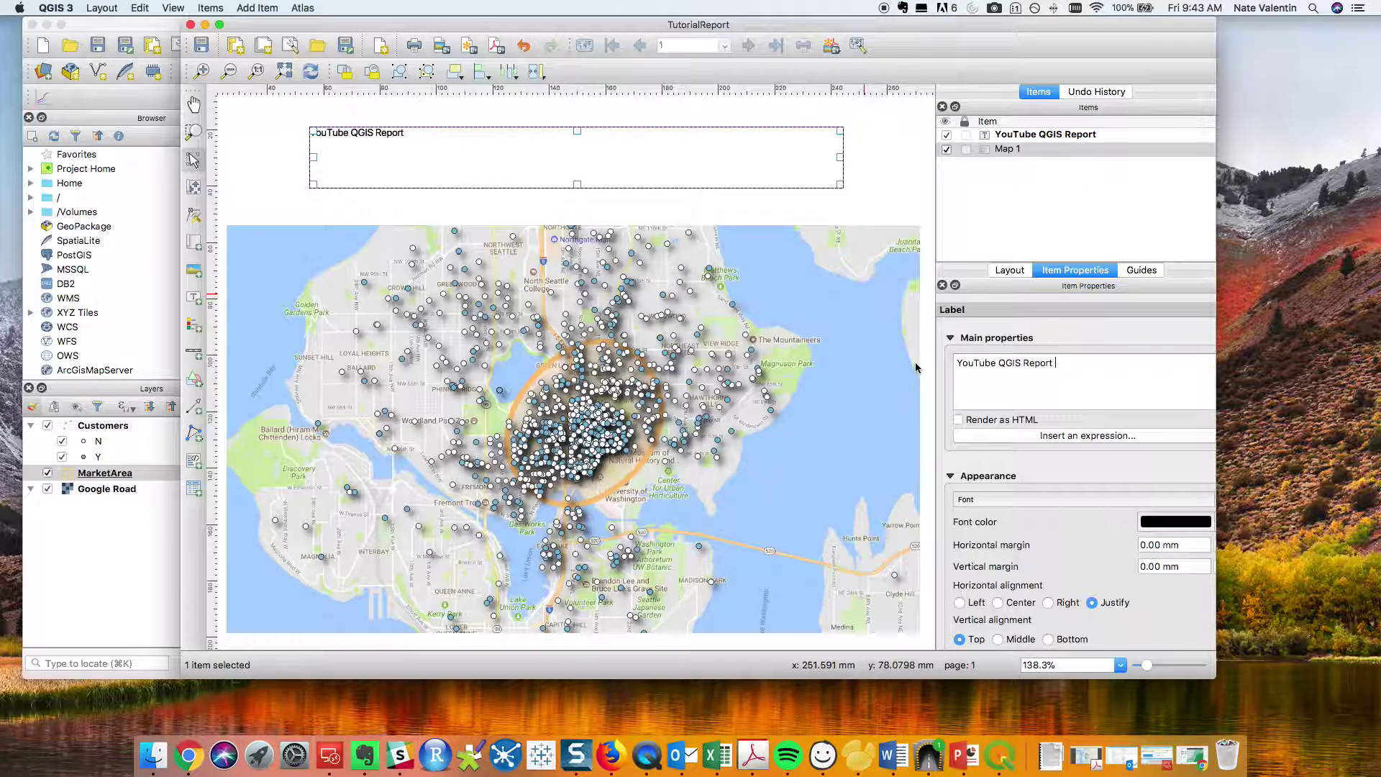
type("Tutorial")
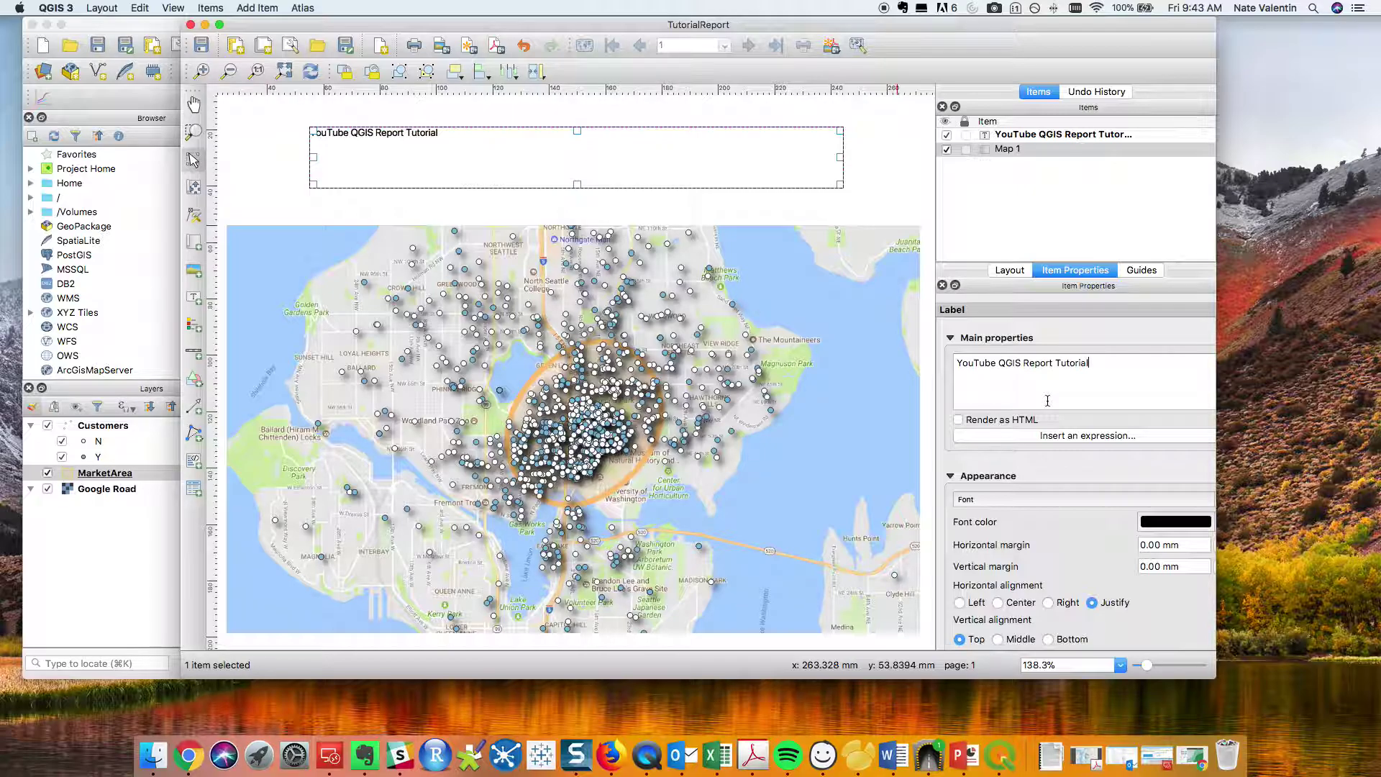
- Set the title label's font to Open Sans Regular at size 14
left_click(1065, 502)
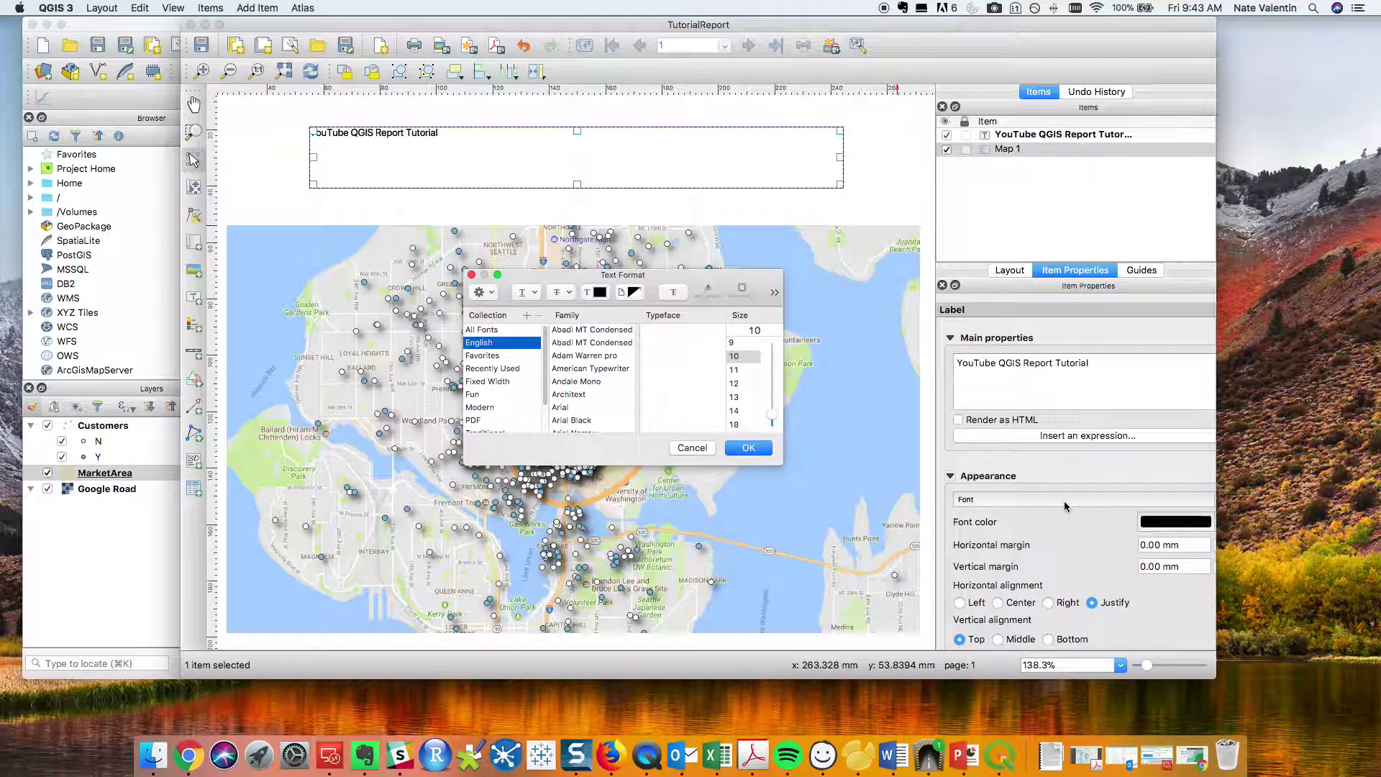
left_click(739, 413)
scroll(589, 393, "down", 10)
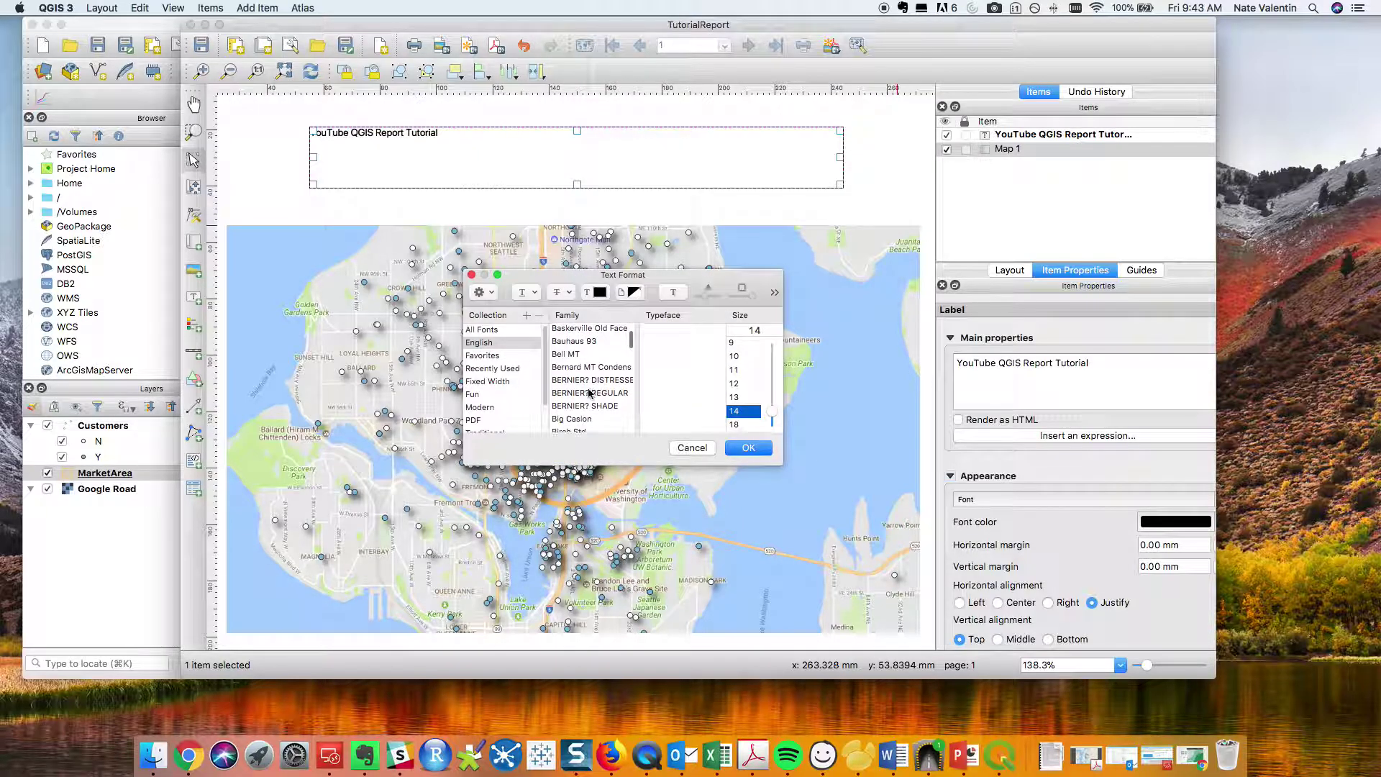
scroll(589, 393, "down", 8)
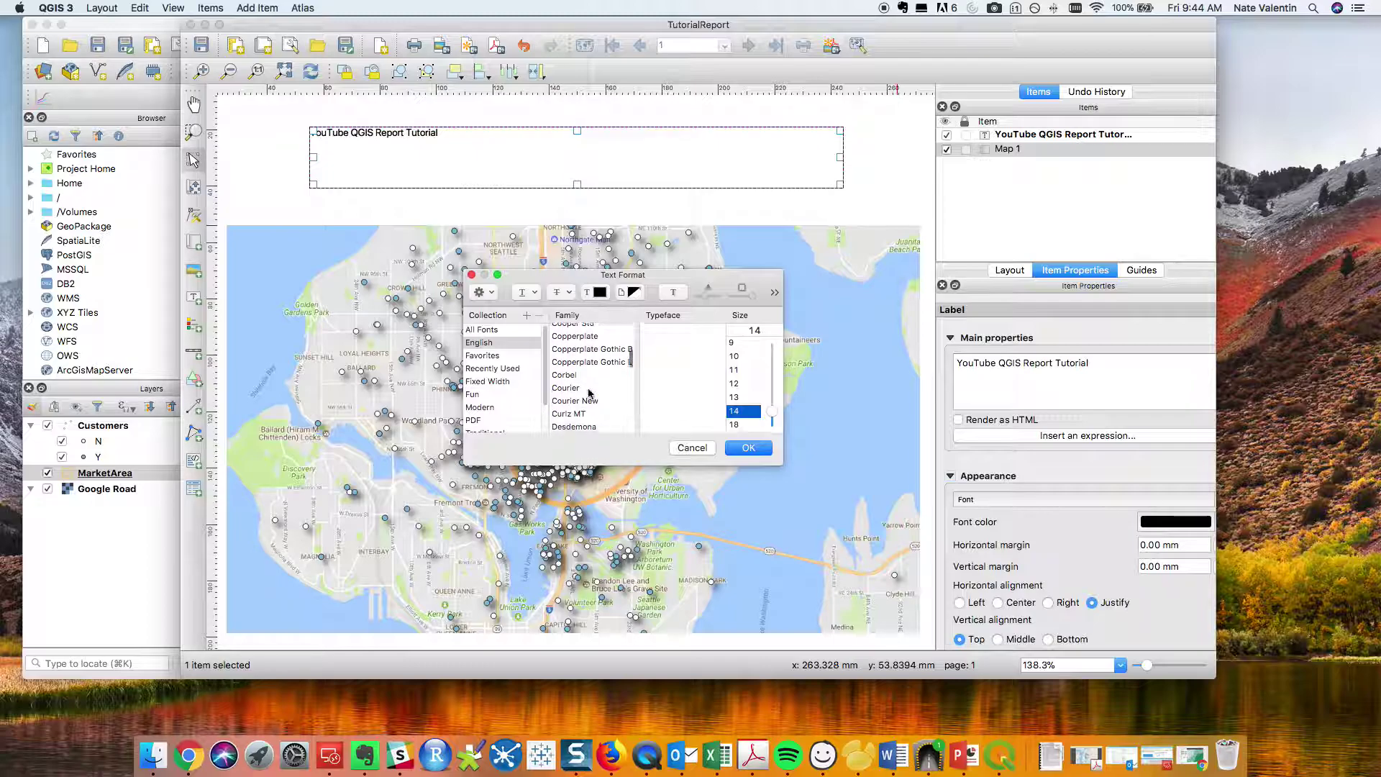
scroll(581, 399, "down", 12)
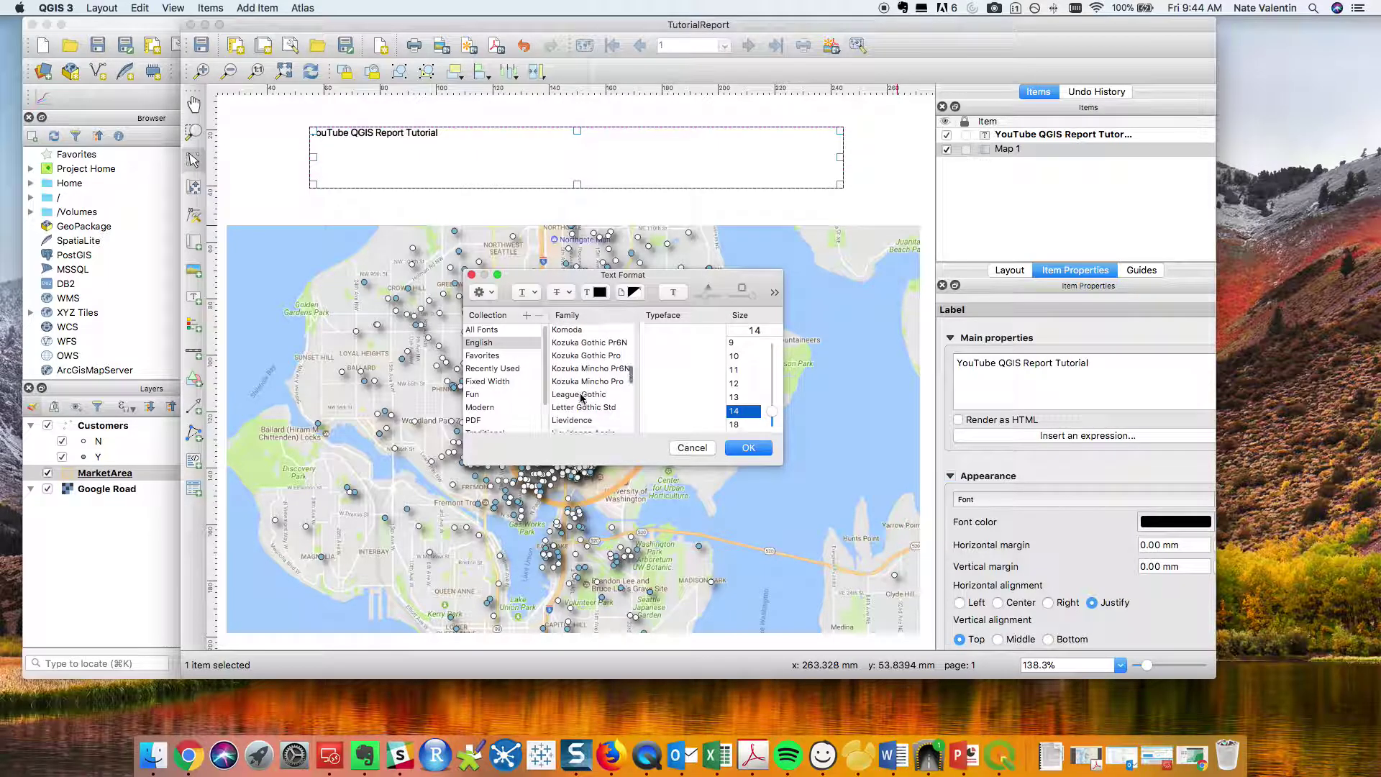
scroll(581, 398, "down", 10)
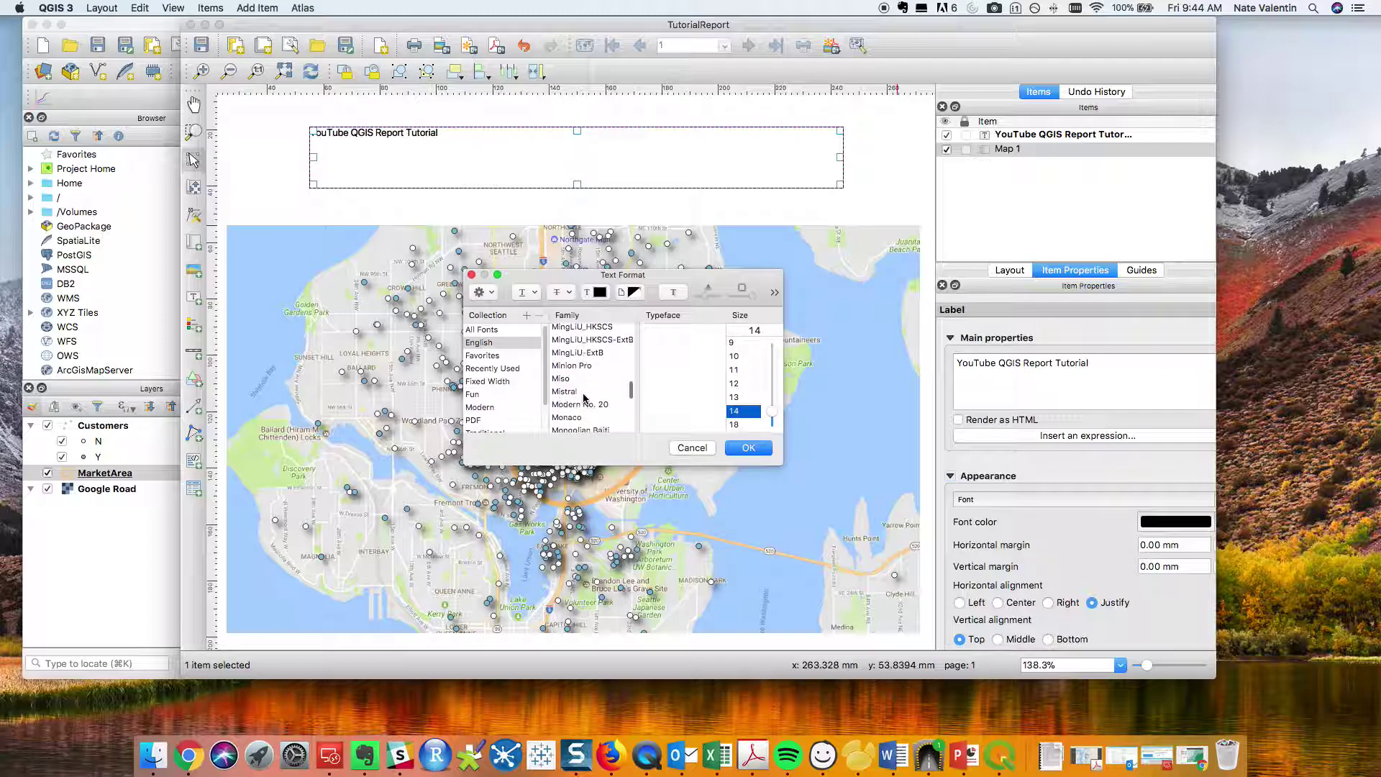
scroll(584, 398, "down", 10)
left_click(583, 406)
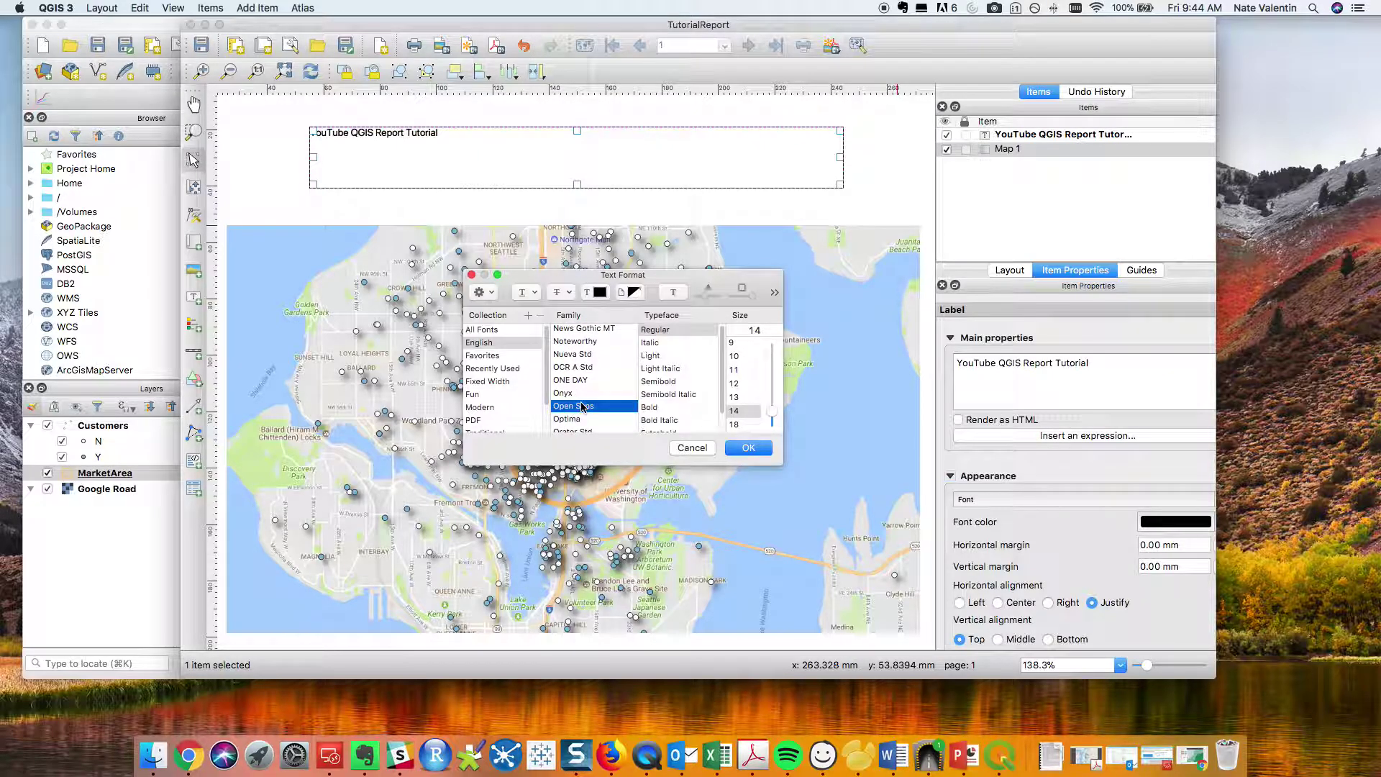
left_click(748, 447)
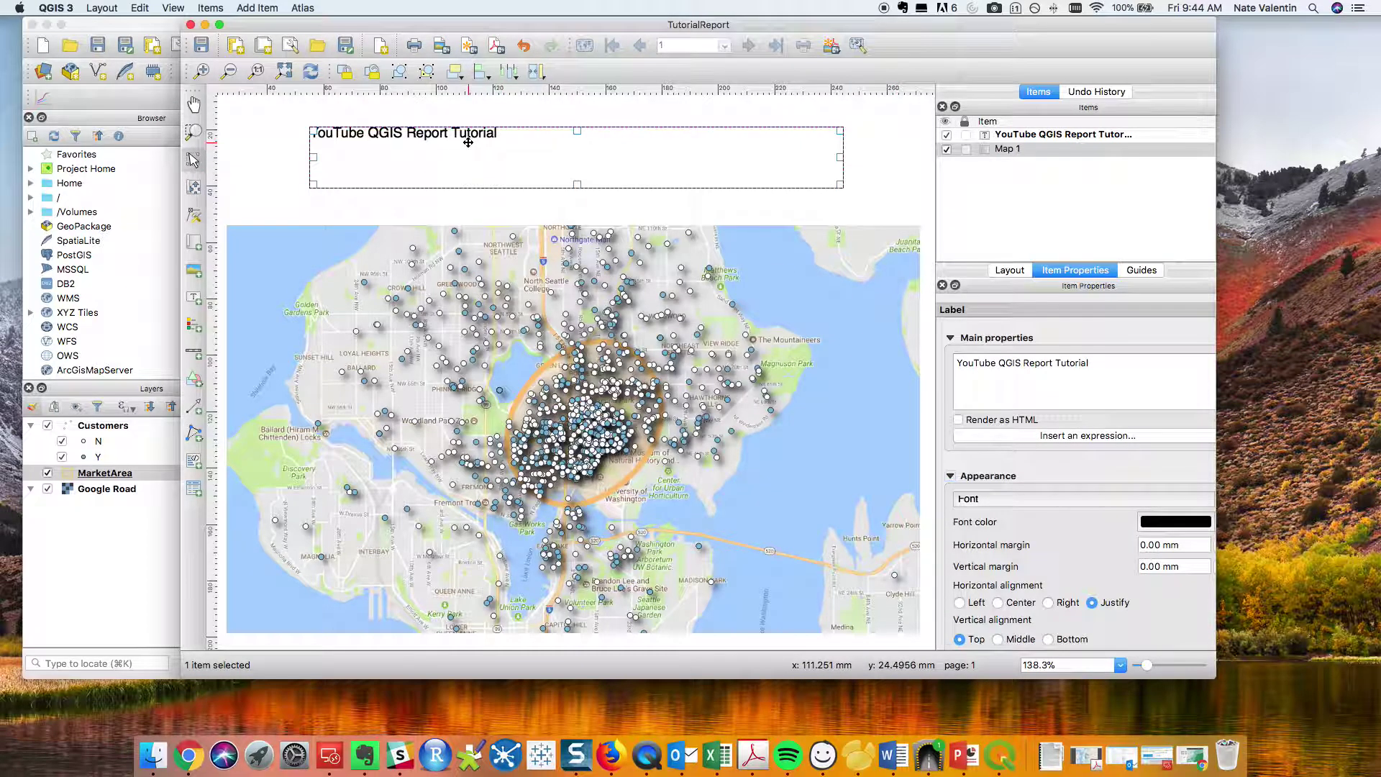
- Align the title text to the center horizontally and to the middle vertically within its label box, and deselect the label
left_click(999, 603)
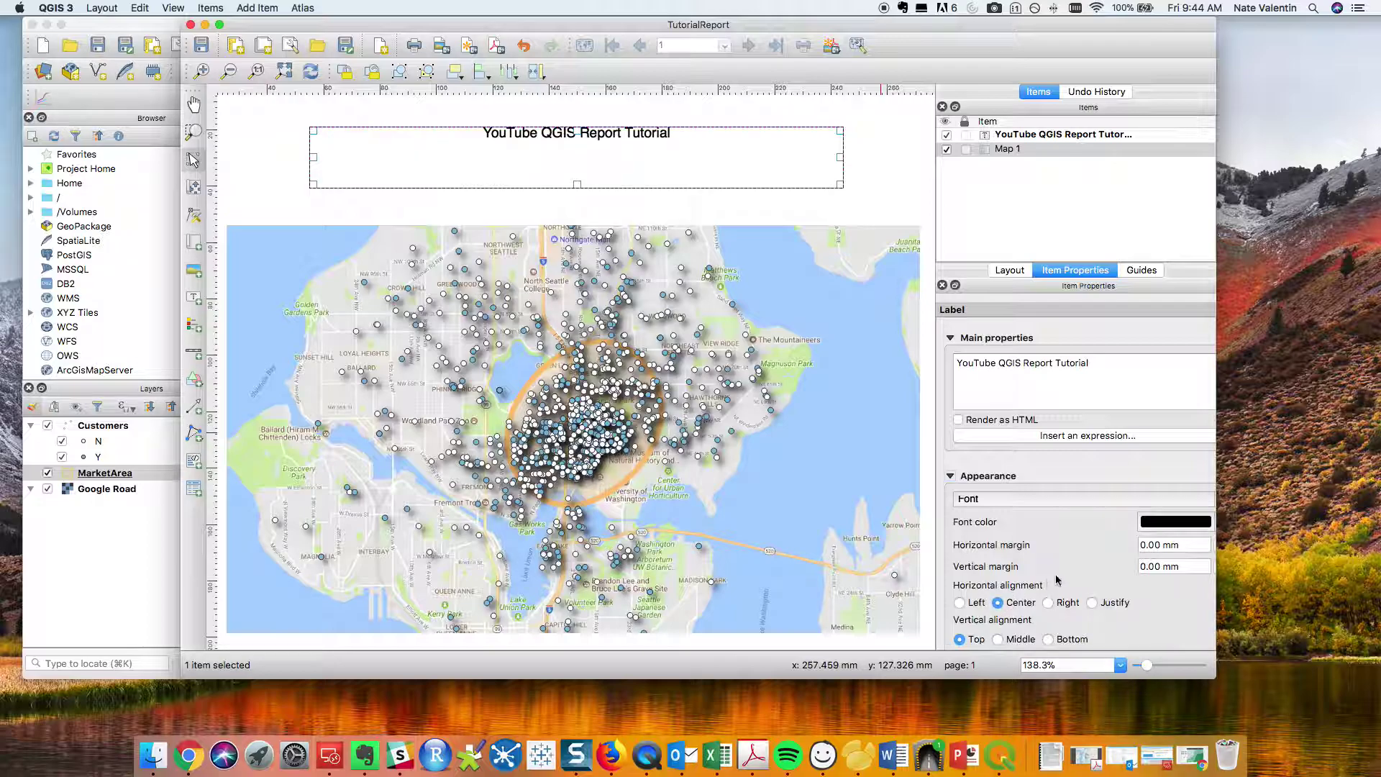
left_click(998, 639)
left_click(873, 211)
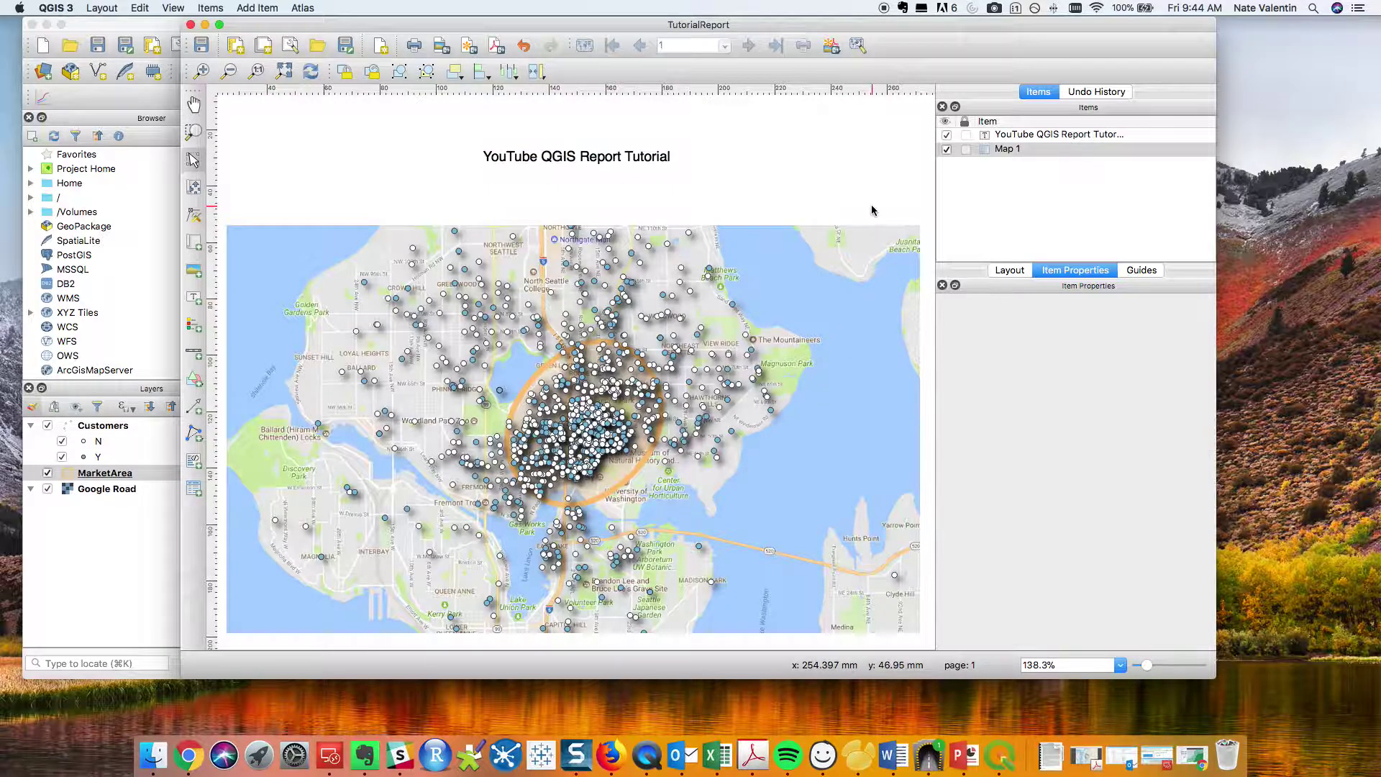
- Extend the map's upper edge upward and move the title label higher into the strip above it
left_click(574, 229)
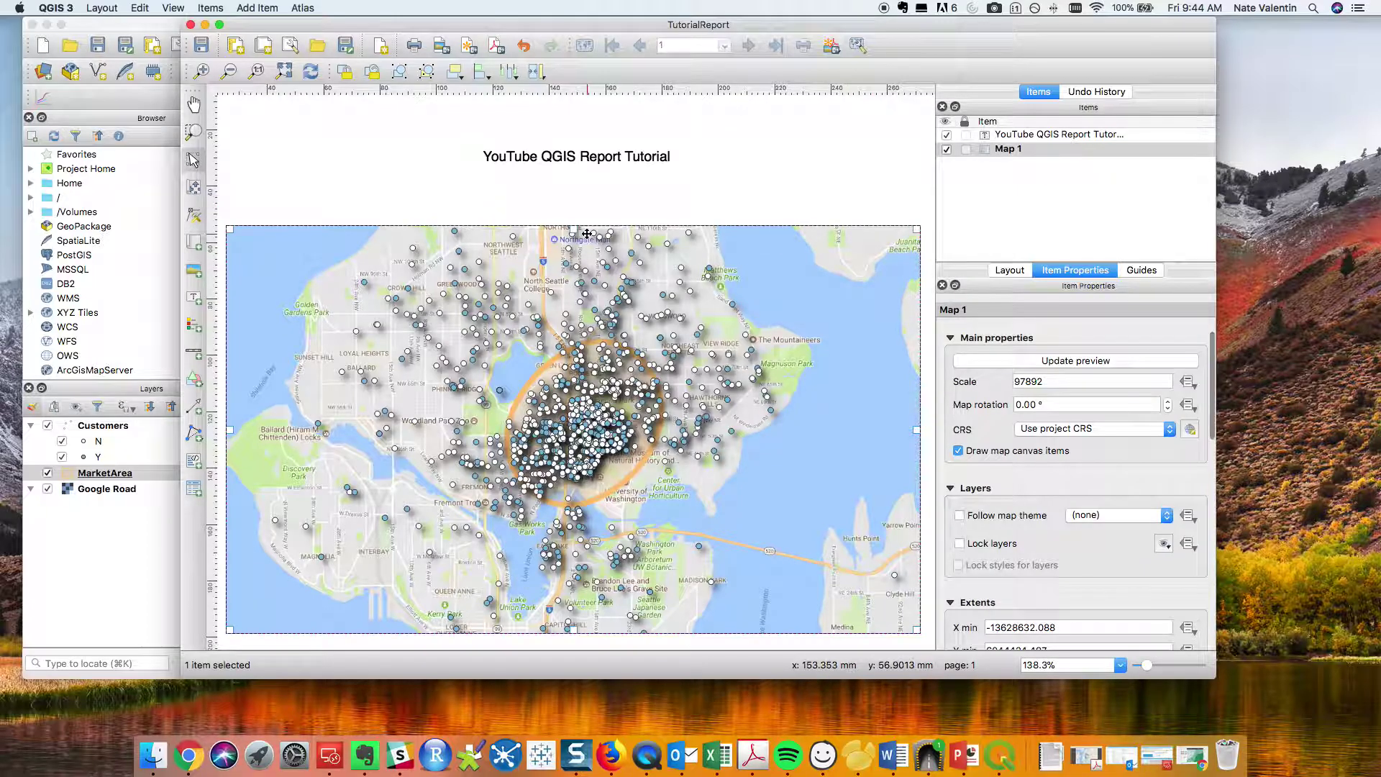
left_click_drag(573, 226, 611, 135)
left_click(610, 157)
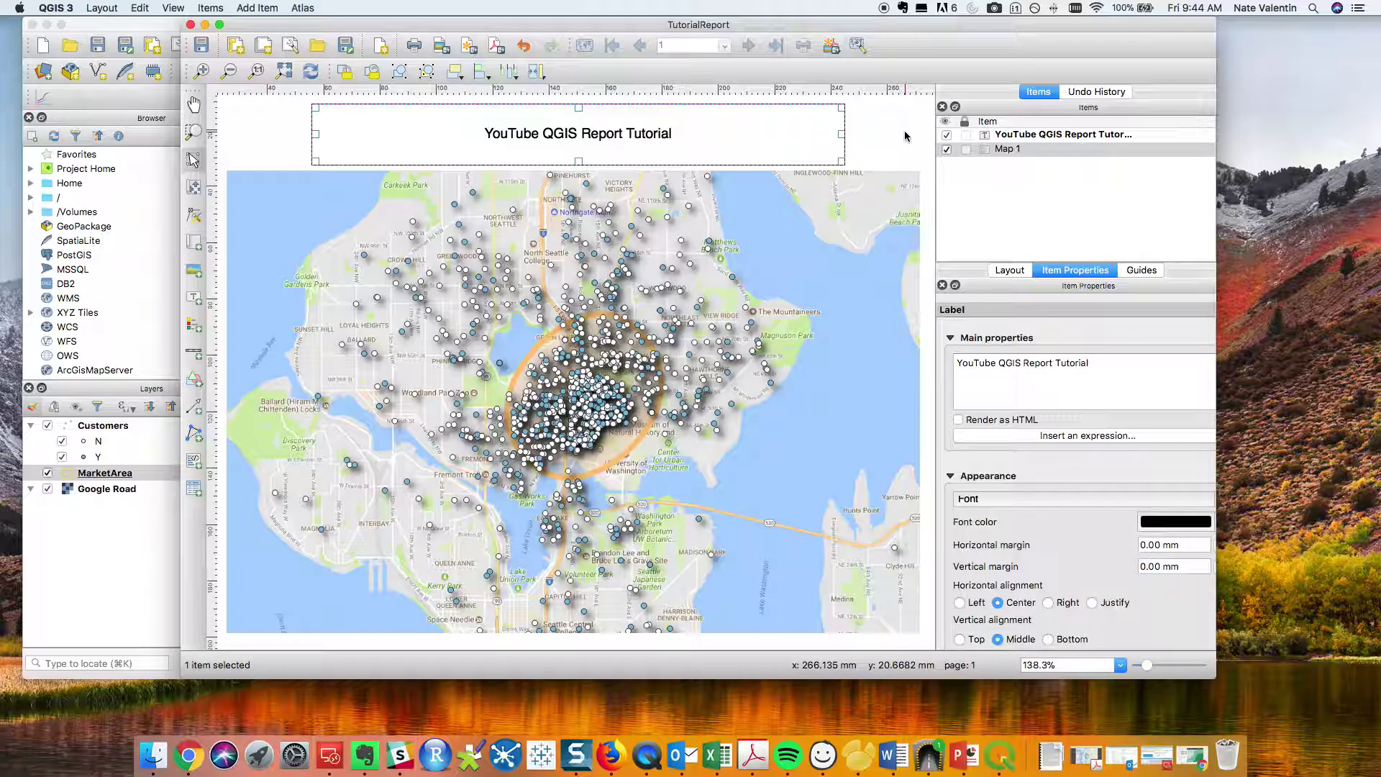
- Add a scale bar for Map 1 in the map's lower-left corner
left_click(195, 355)
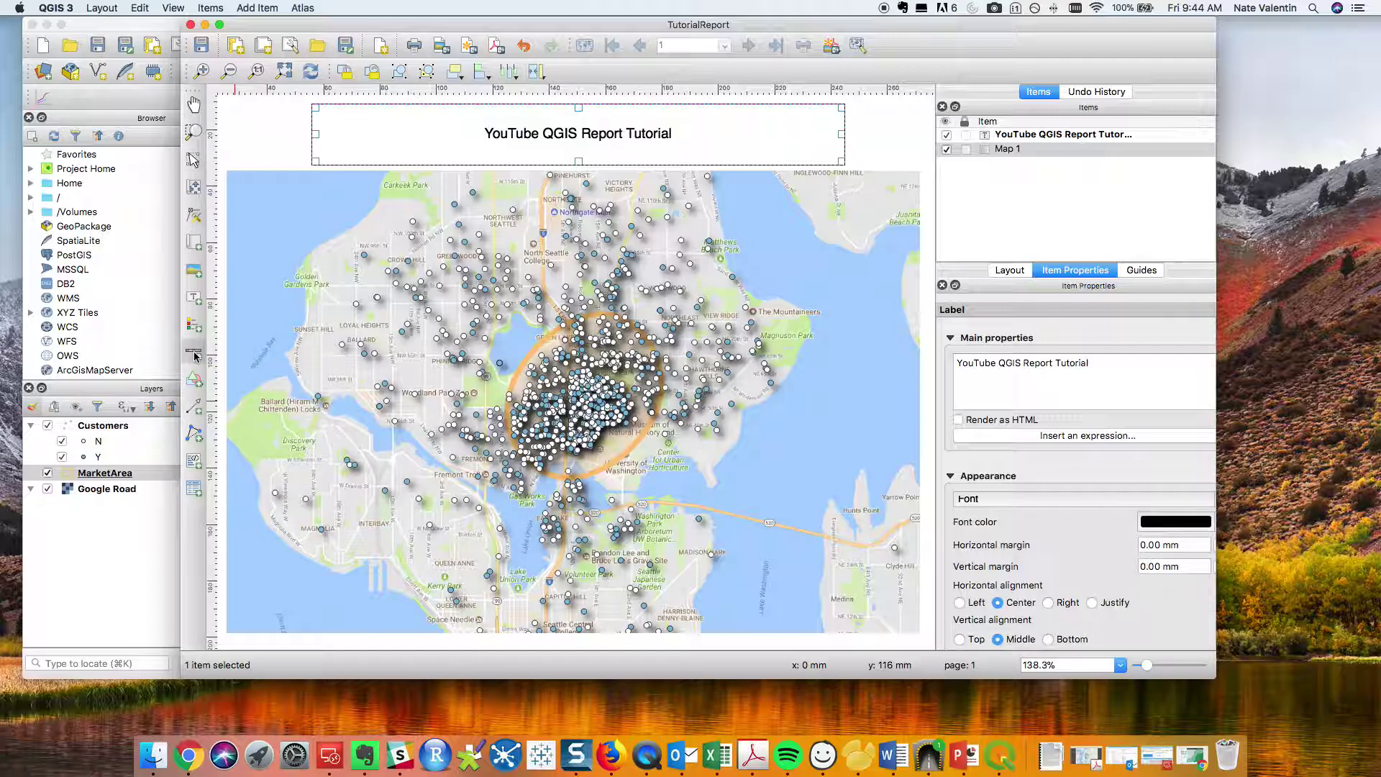
left_click_drag(258, 562, 388, 607)
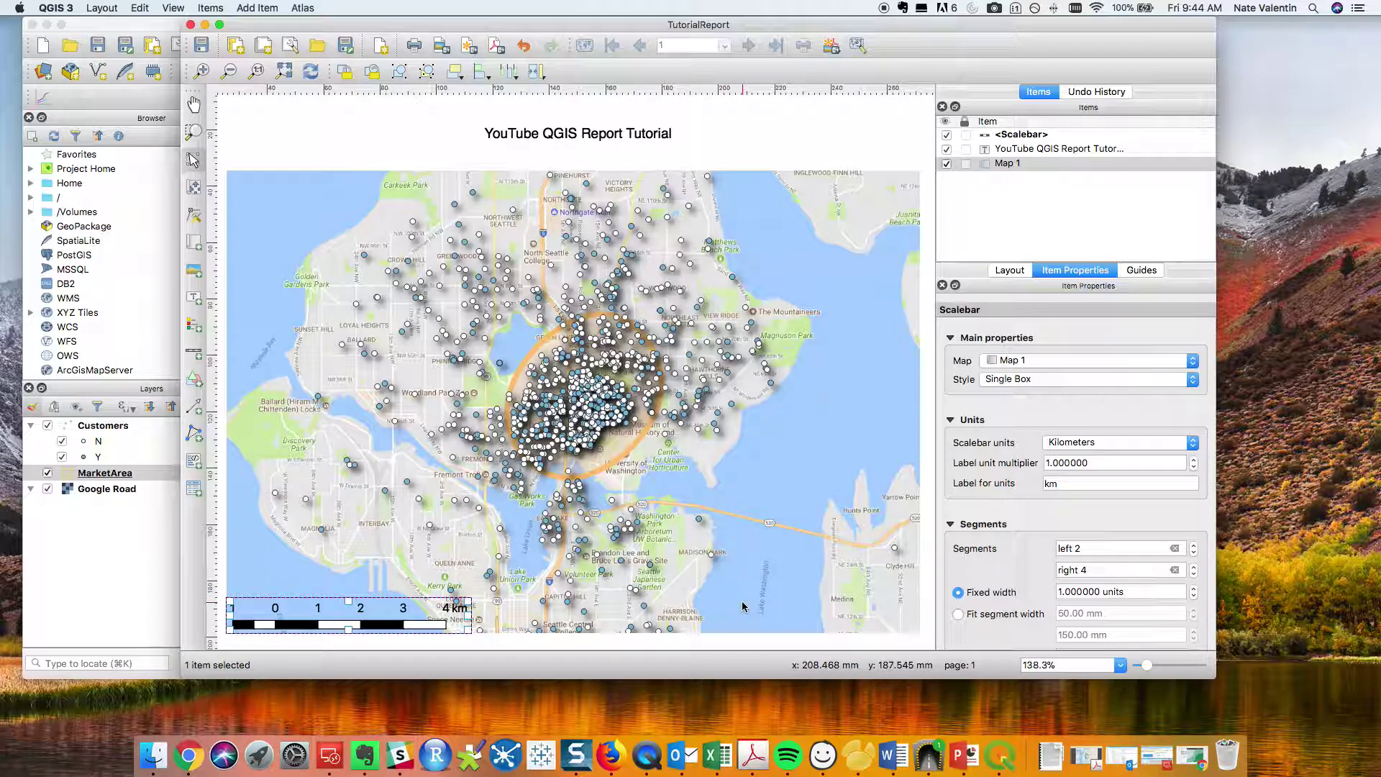
- Add a legend for Map 1 and align it with the map's lower-right corner
scroll(744, 607, "down", 2)
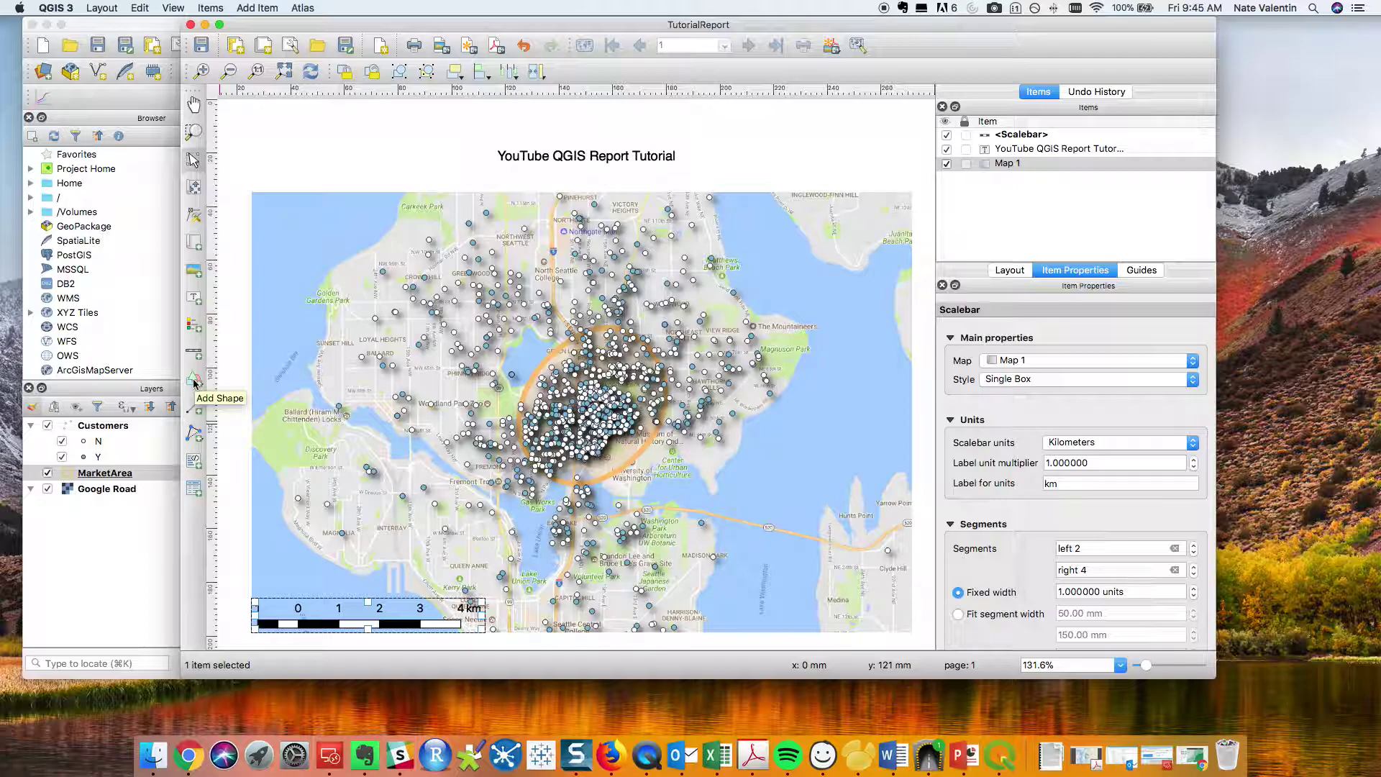
left_click(194, 329)
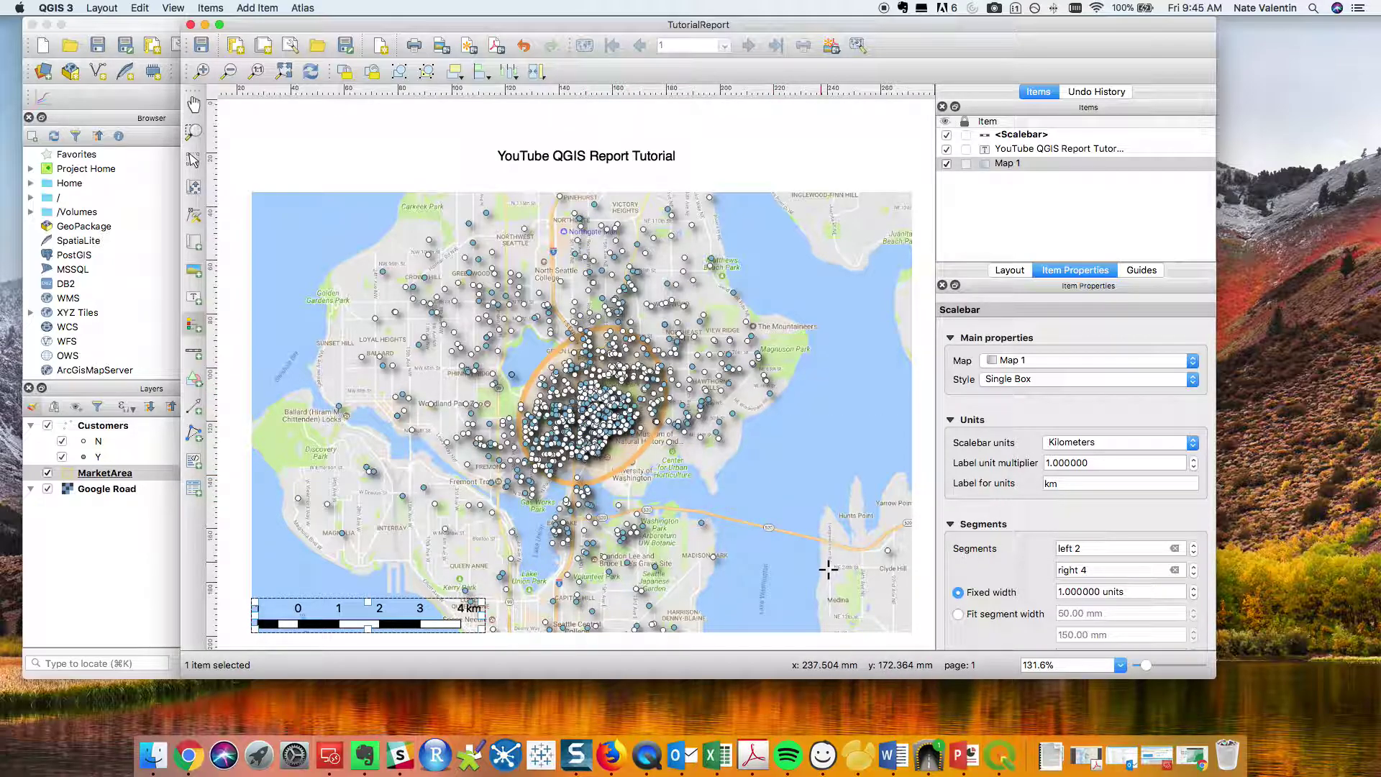
scroll(828, 569, "down", 1)
left_click_drag(762, 463, 901, 640)
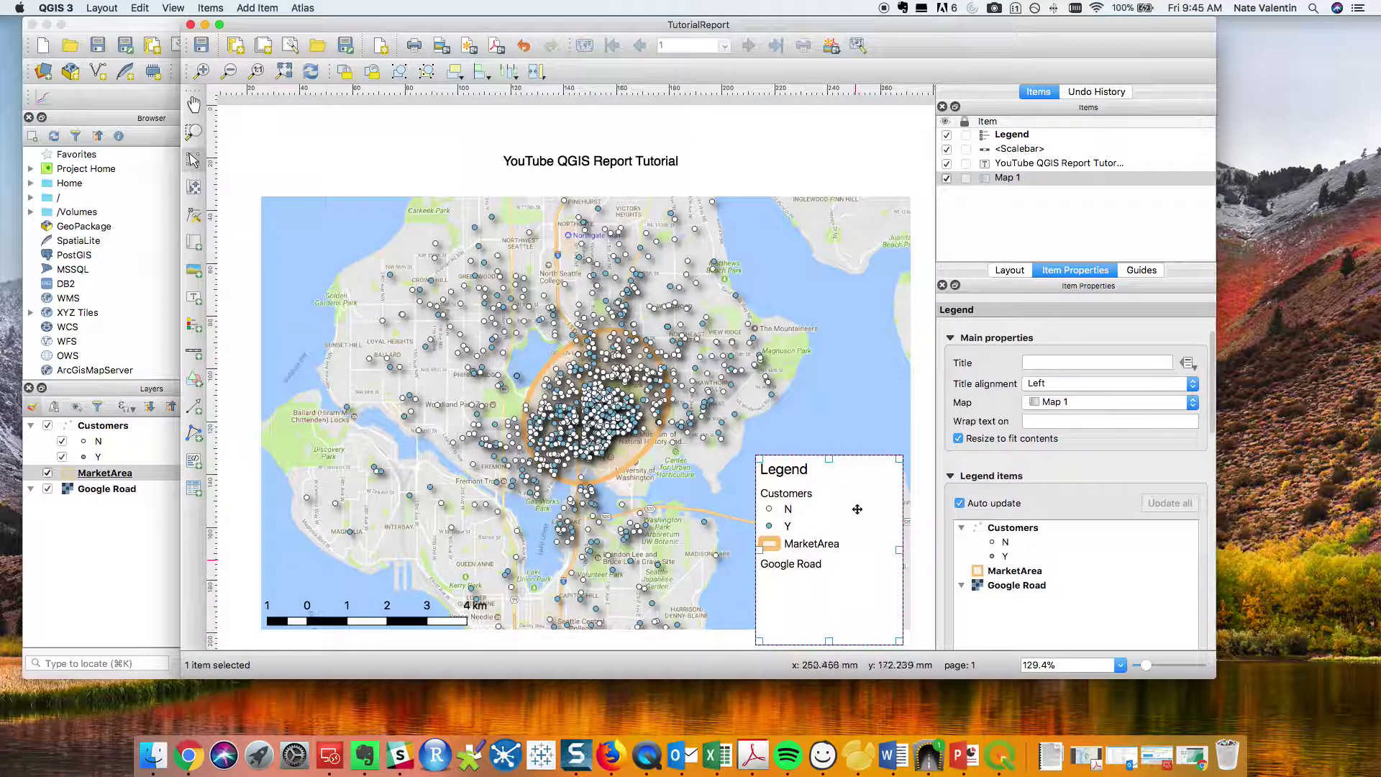
left_click_drag(855, 543, 871, 448)
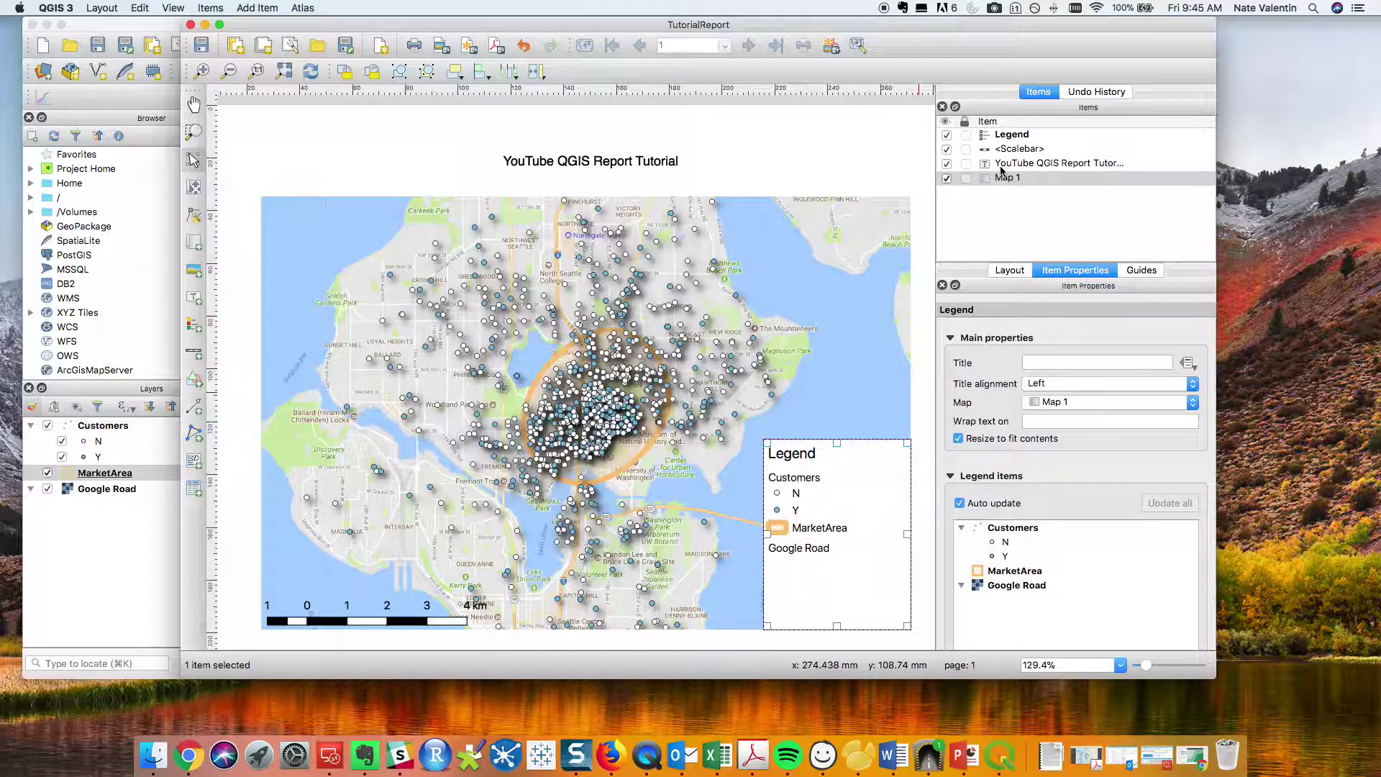
- Make the legend's white background partly transparent so the map shows through it
left_click(1014, 135)
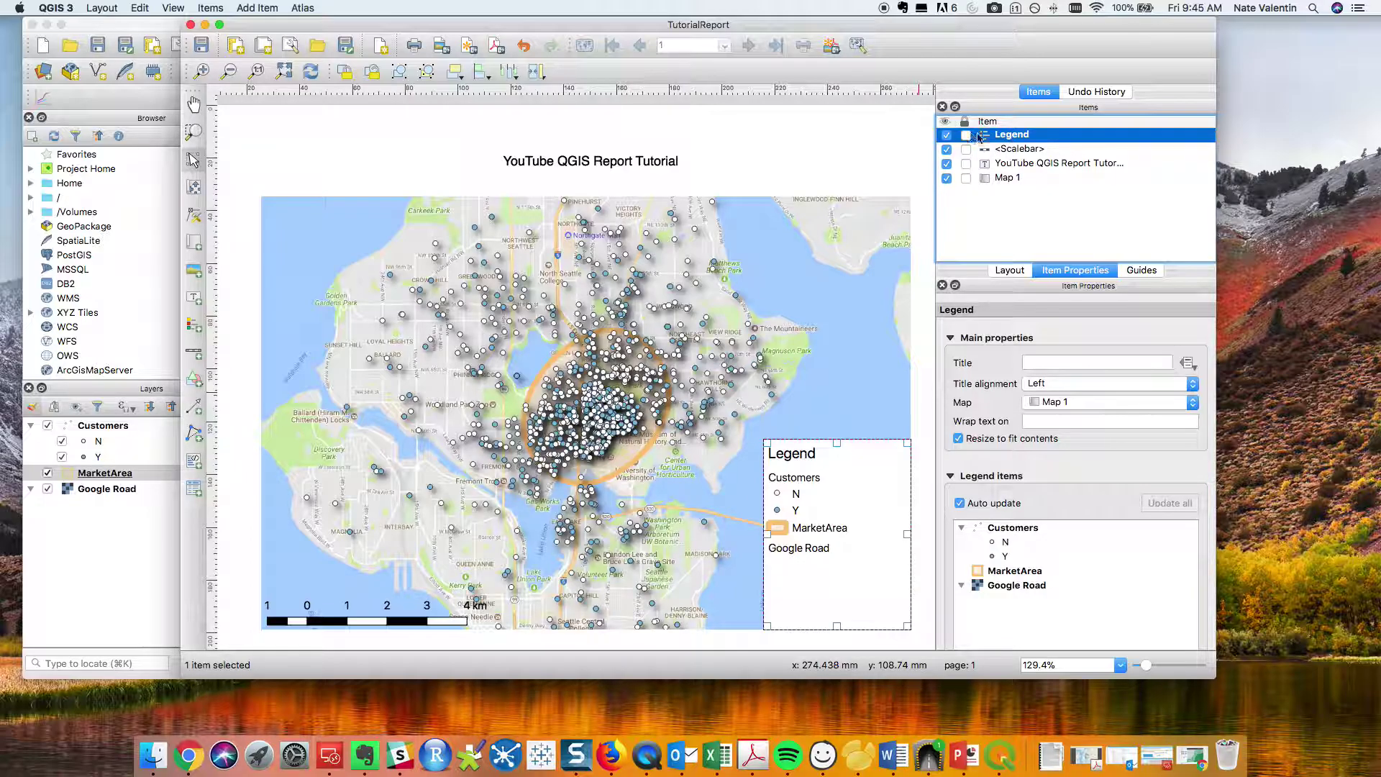
scroll(1077, 496, "down", 5)
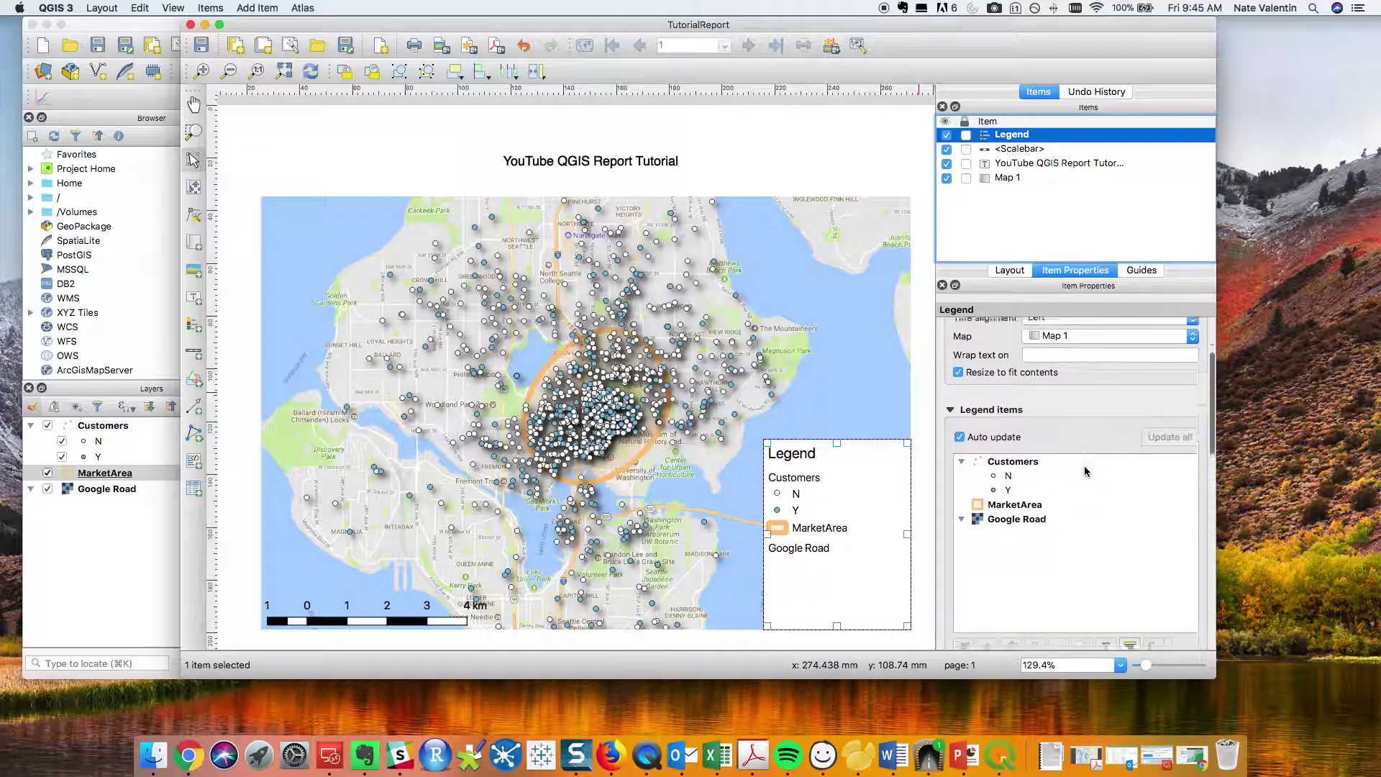
left_click(951, 377)
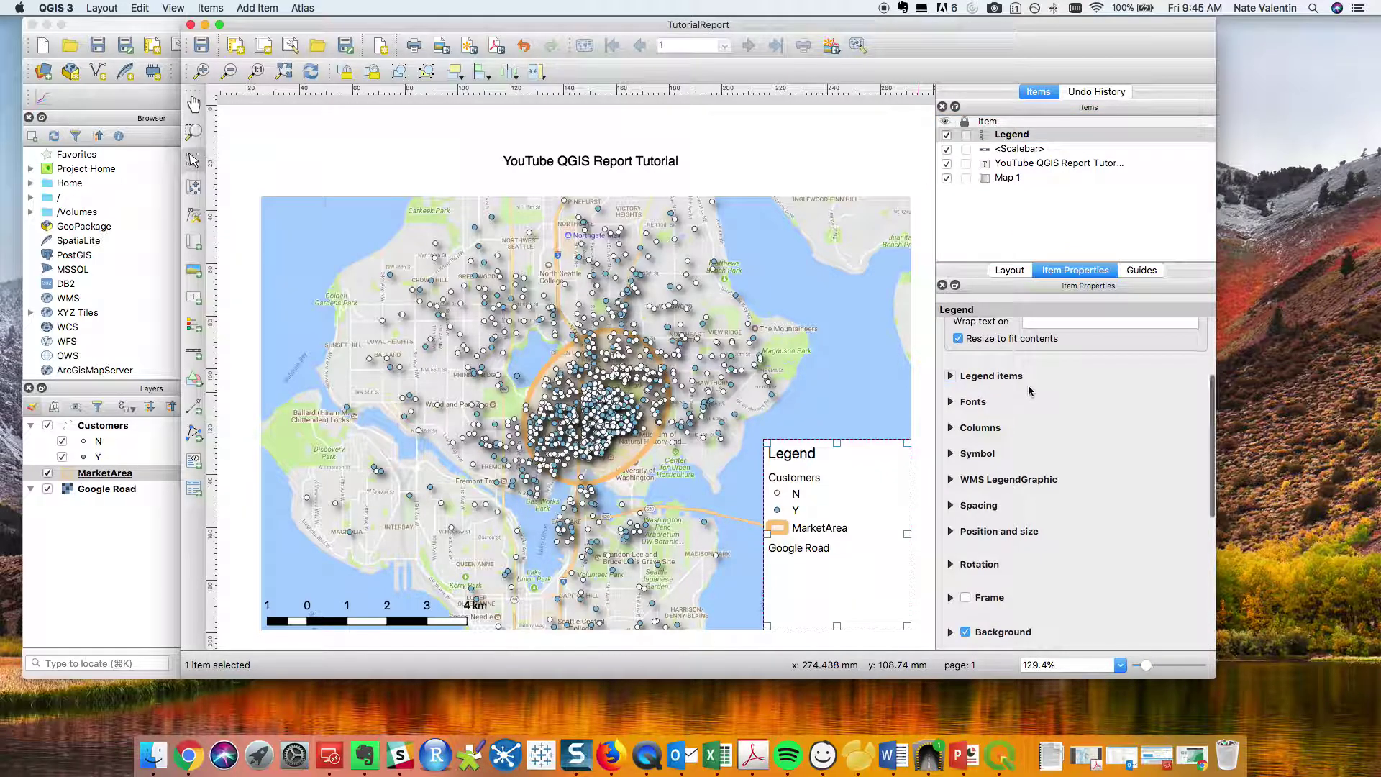
scroll(1030, 388, "down", 3)
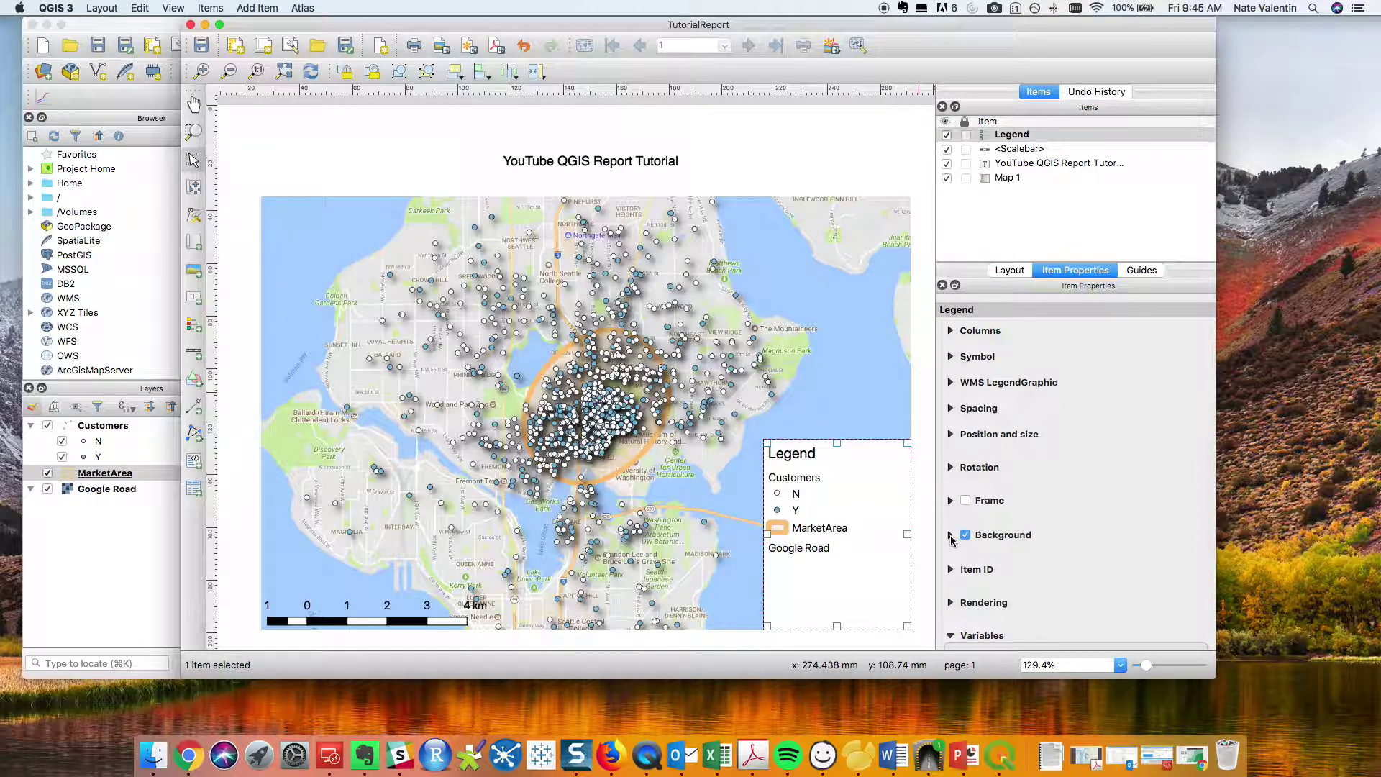
left_click(951, 536)
scroll(1119, 529, "down", 3)
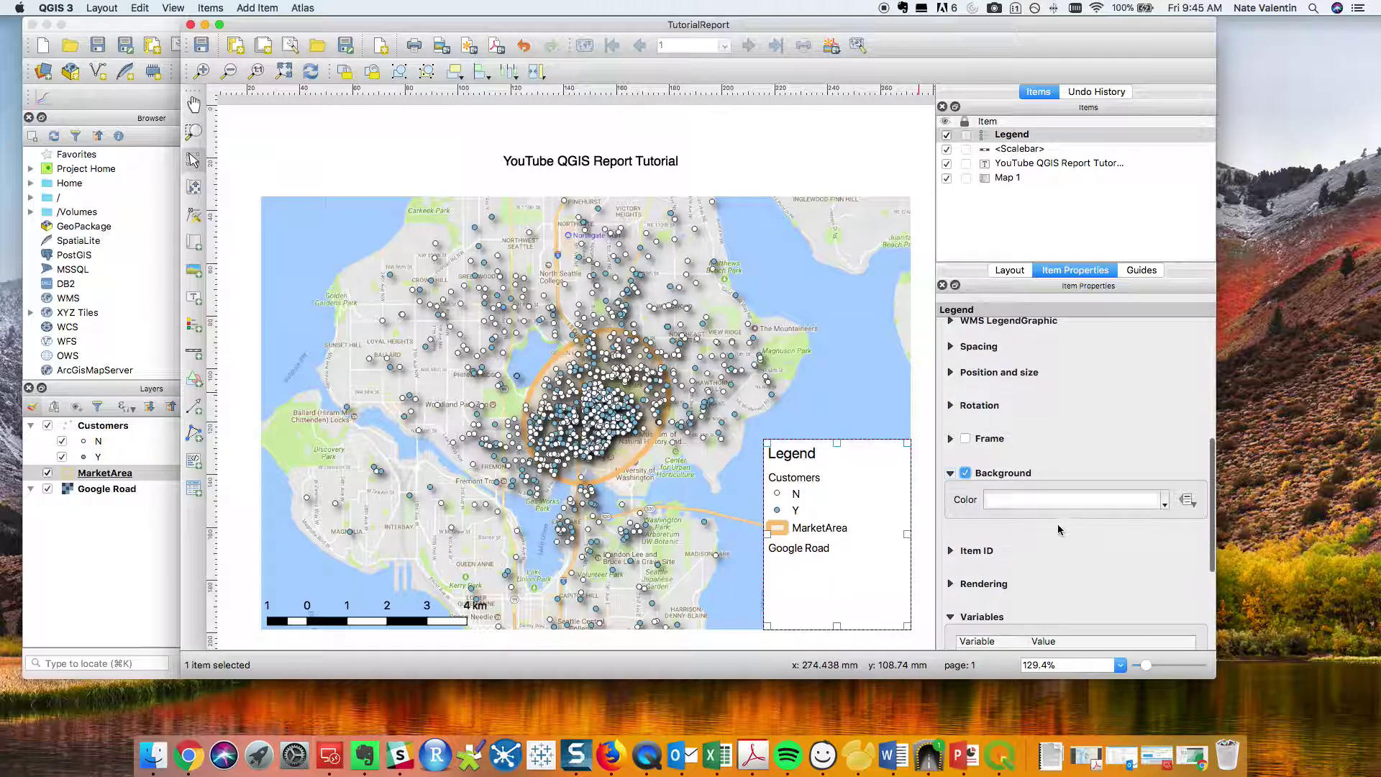
left_click(1166, 504)
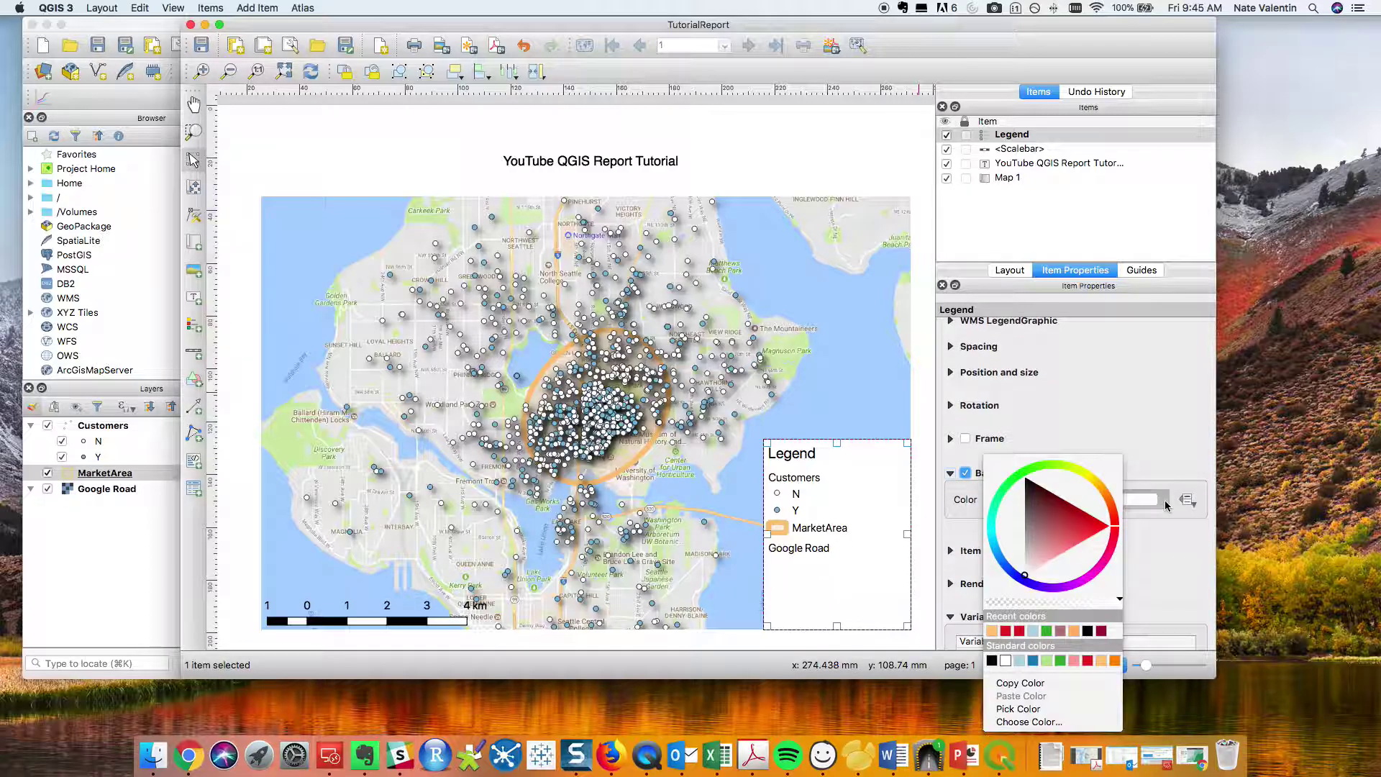
left_click(1071, 604)
left_click(1156, 595)
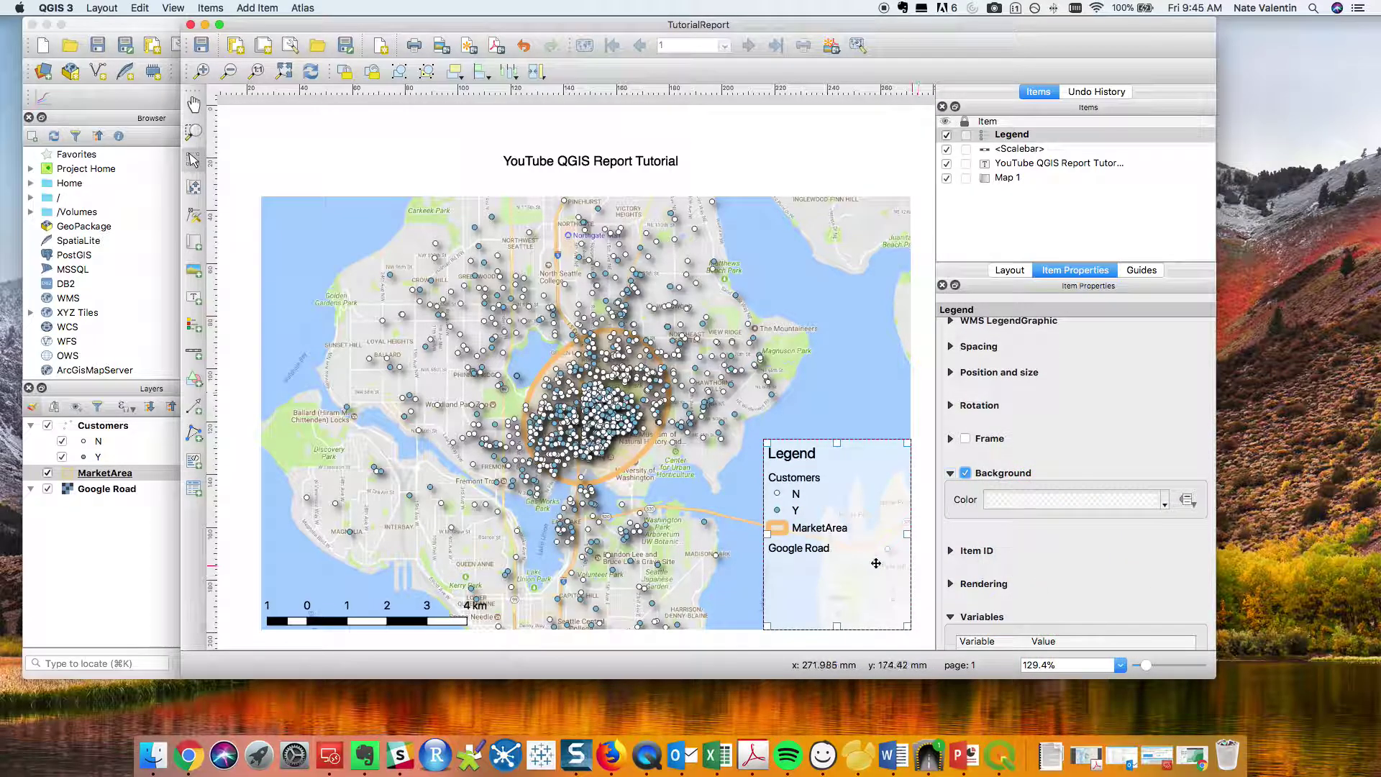
- Try to narrow the legend from its left edge, moving it back to the map's lower-right corner after each attempt
left_click_drag(767, 536, 821, 537)
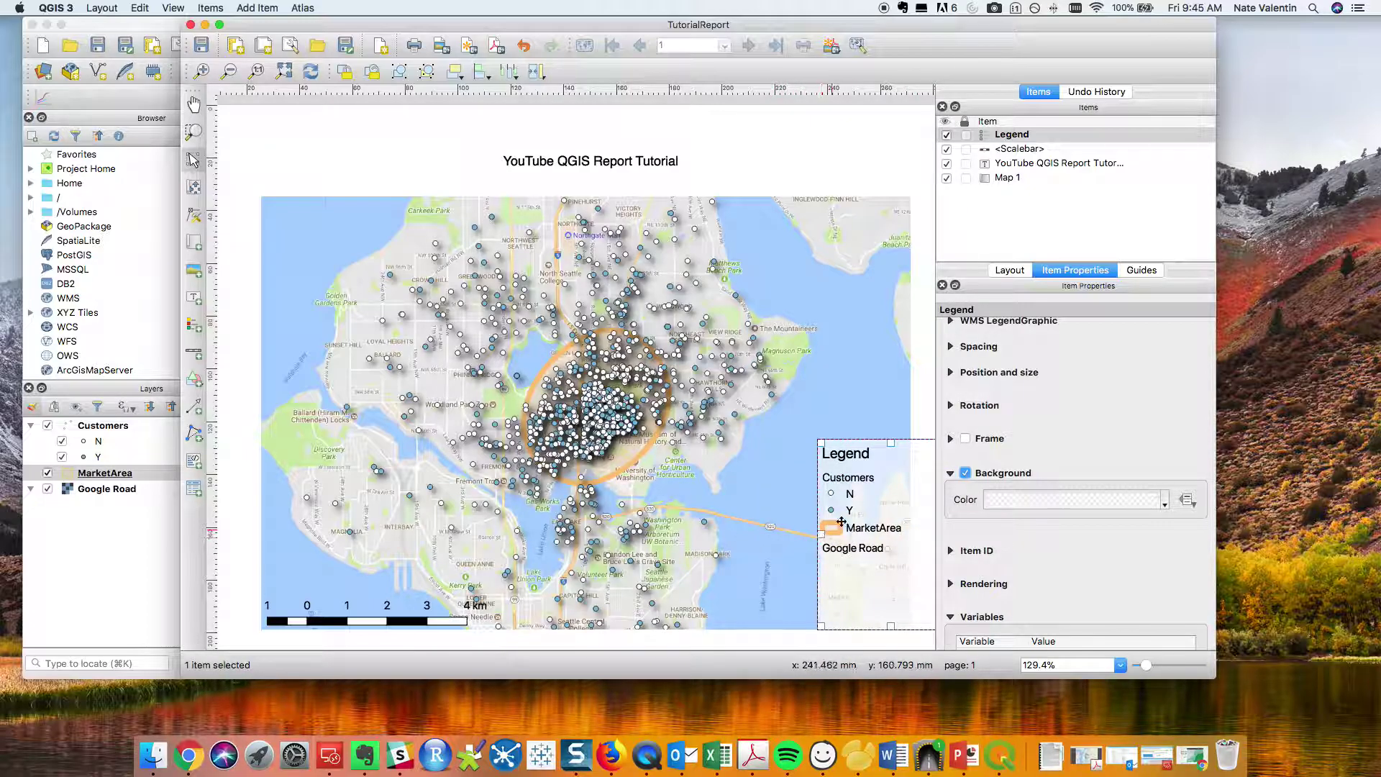
left_click_drag(891, 464, 837, 465)
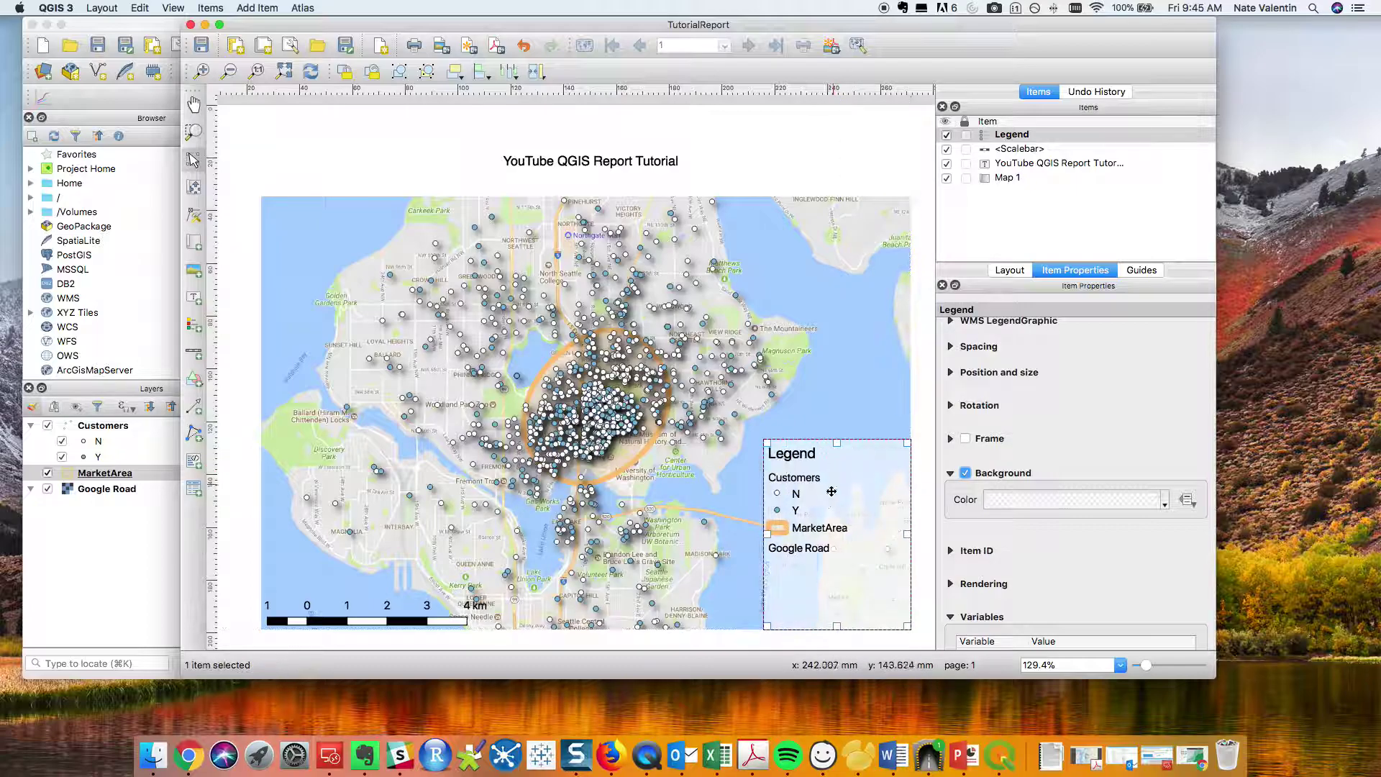
left_click_drag(767, 534, 801, 536)
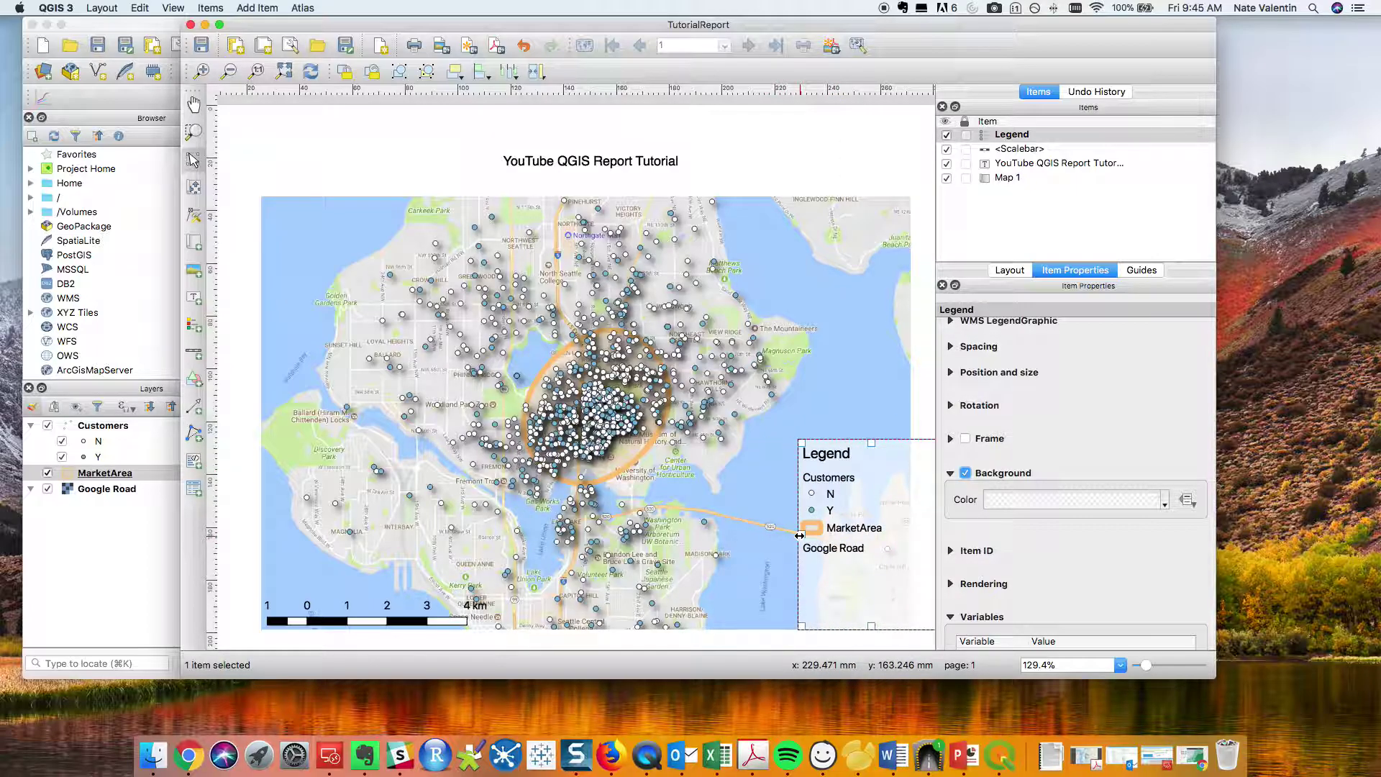
left_click_drag(881, 484, 849, 484)
left_click(867, 385)
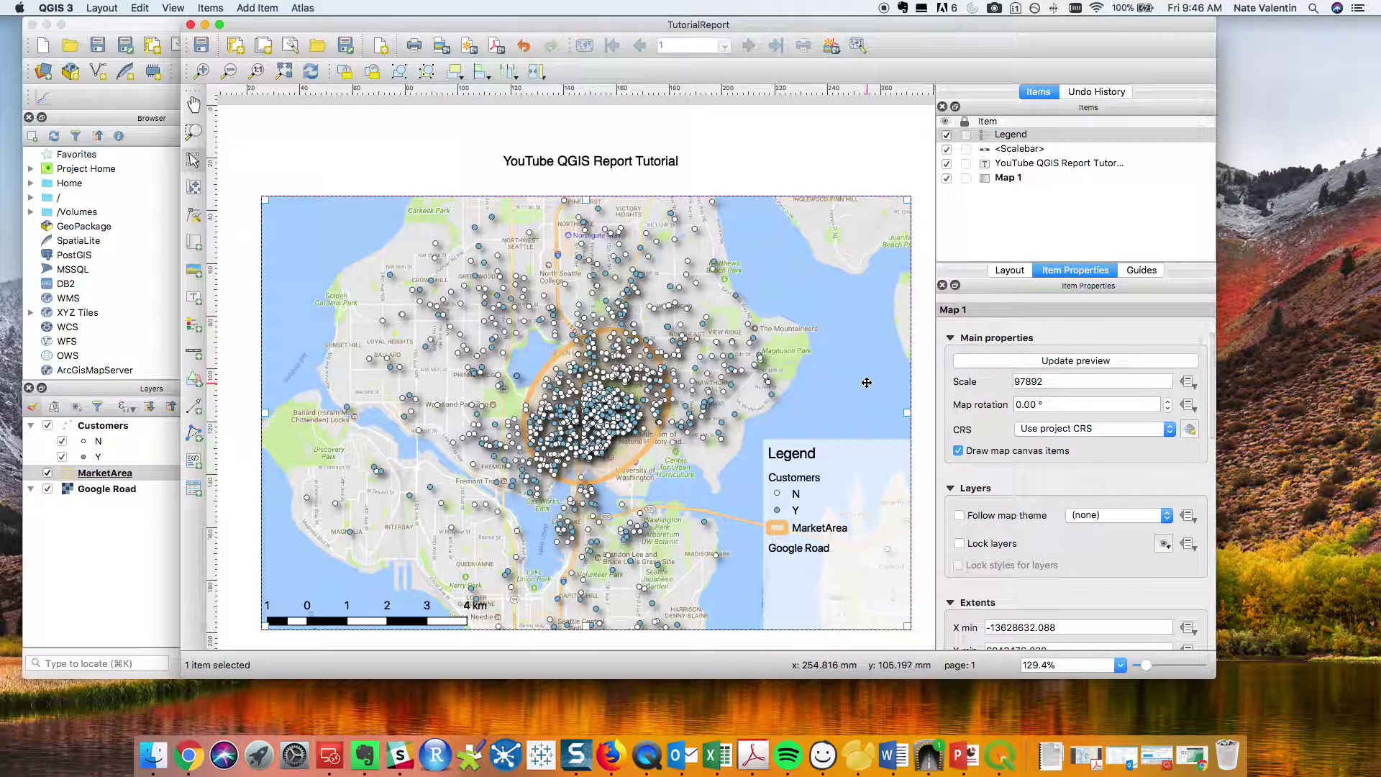
- Look through the legend's properties, including its legend items, background and frame settings
left_click(873, 464)
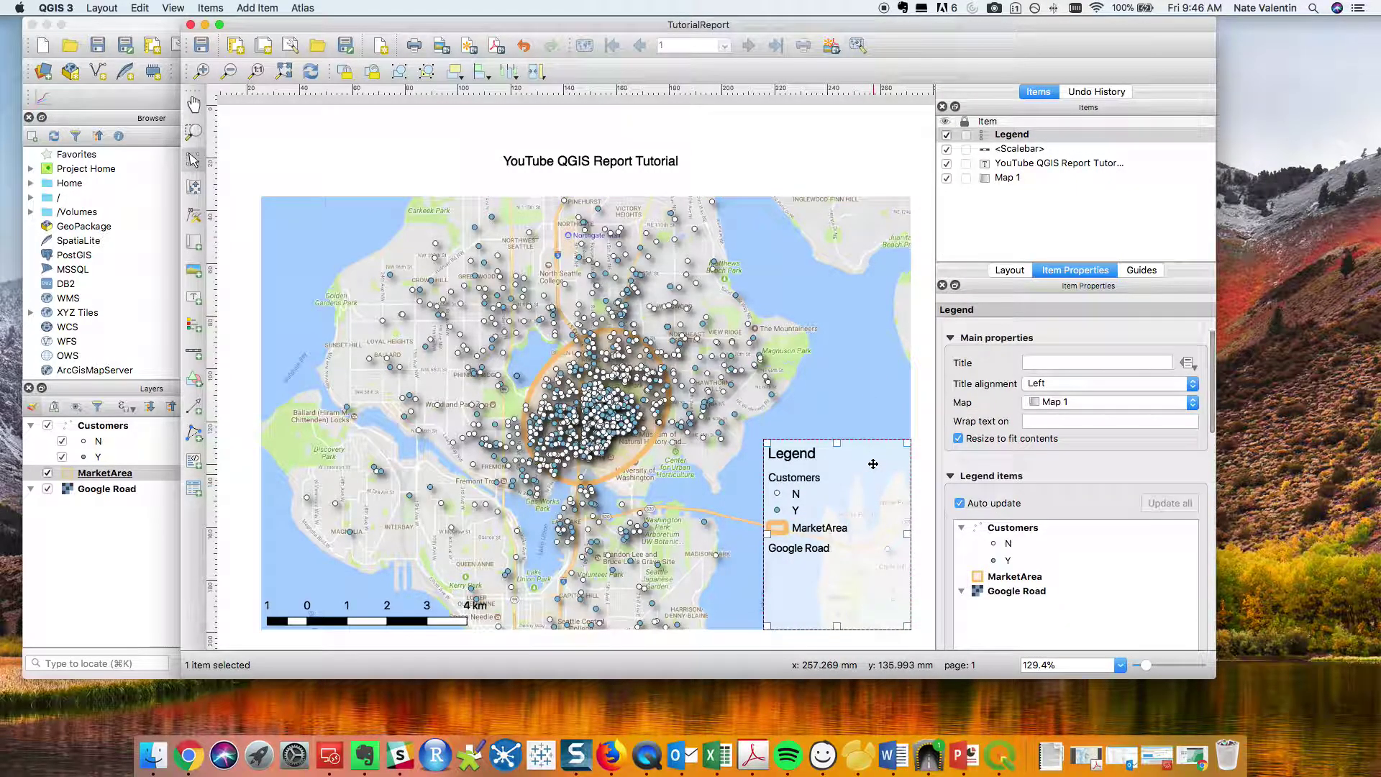
scroll(1083, 496, "down", 3)
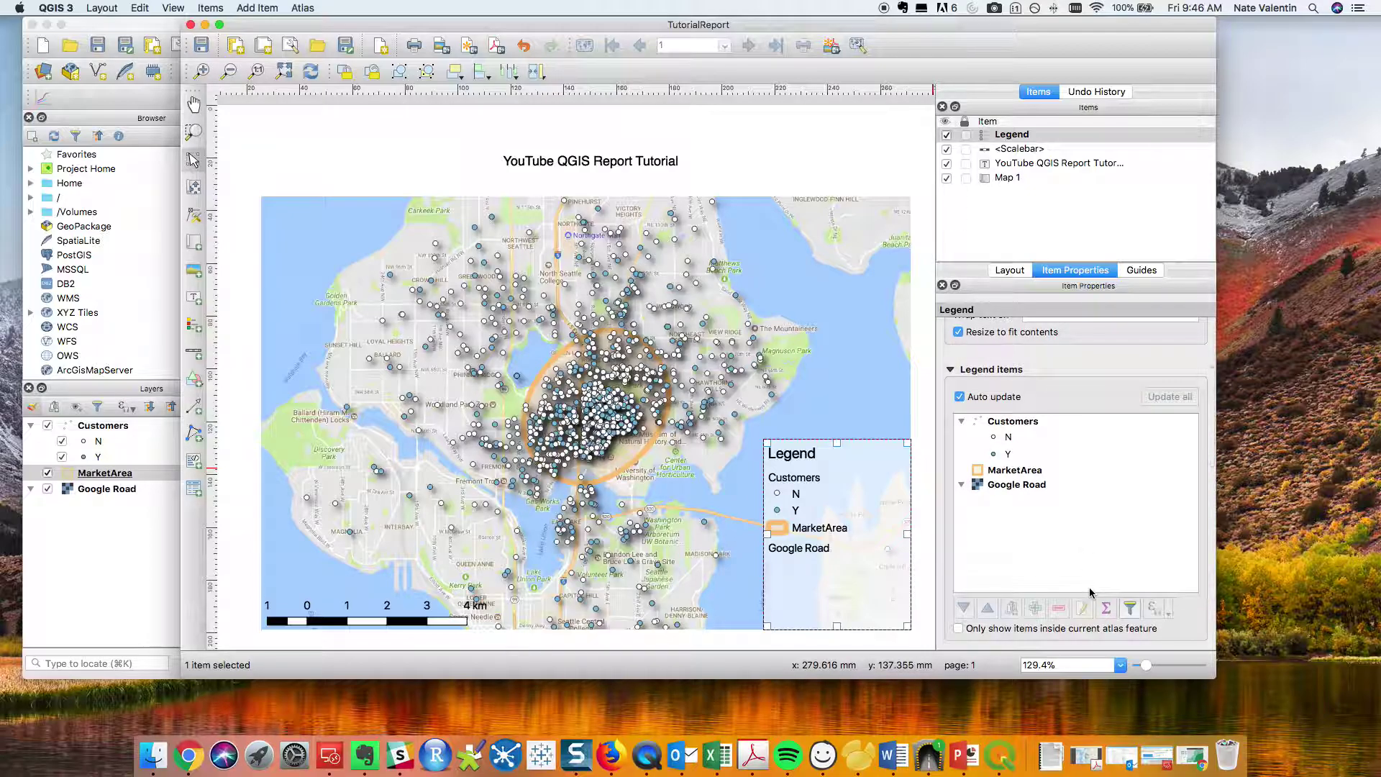
left_click(951, 369)
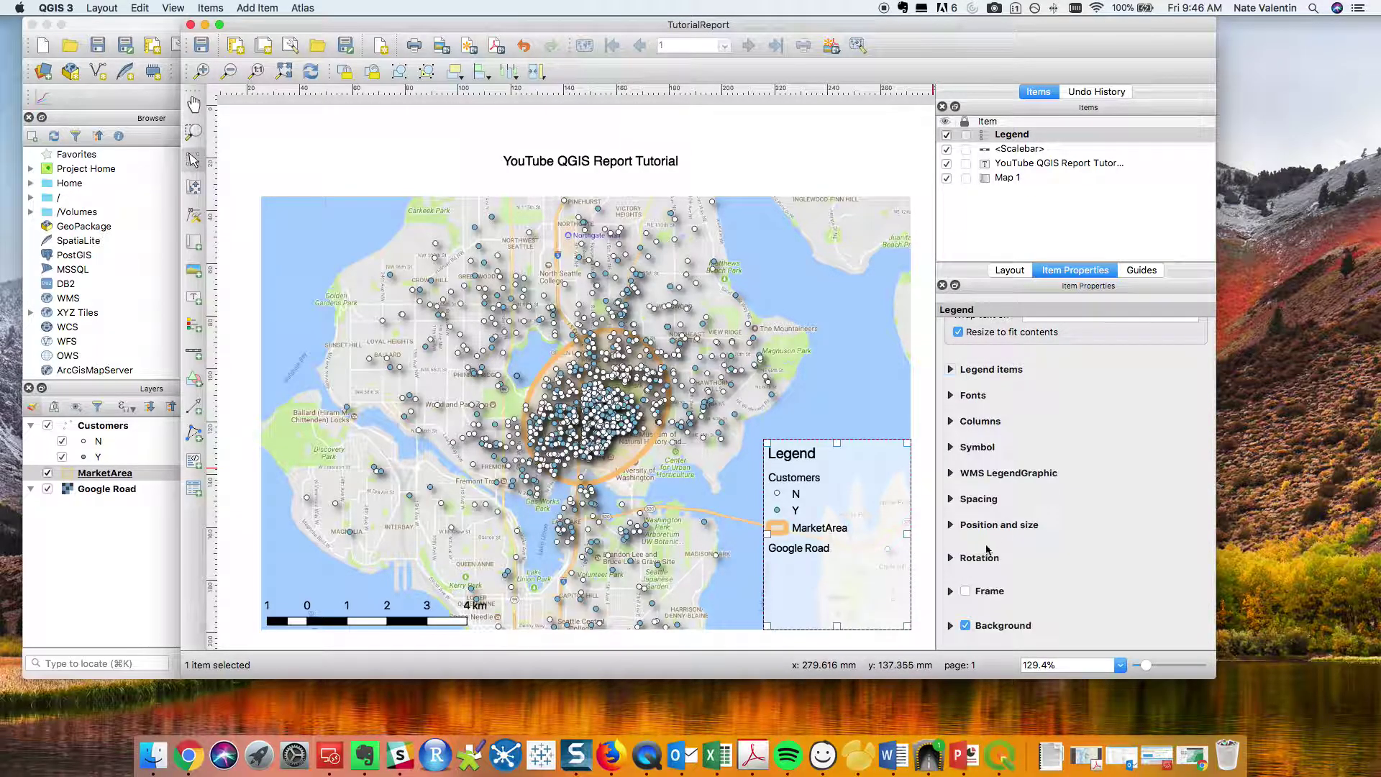
left_click(950, 626)
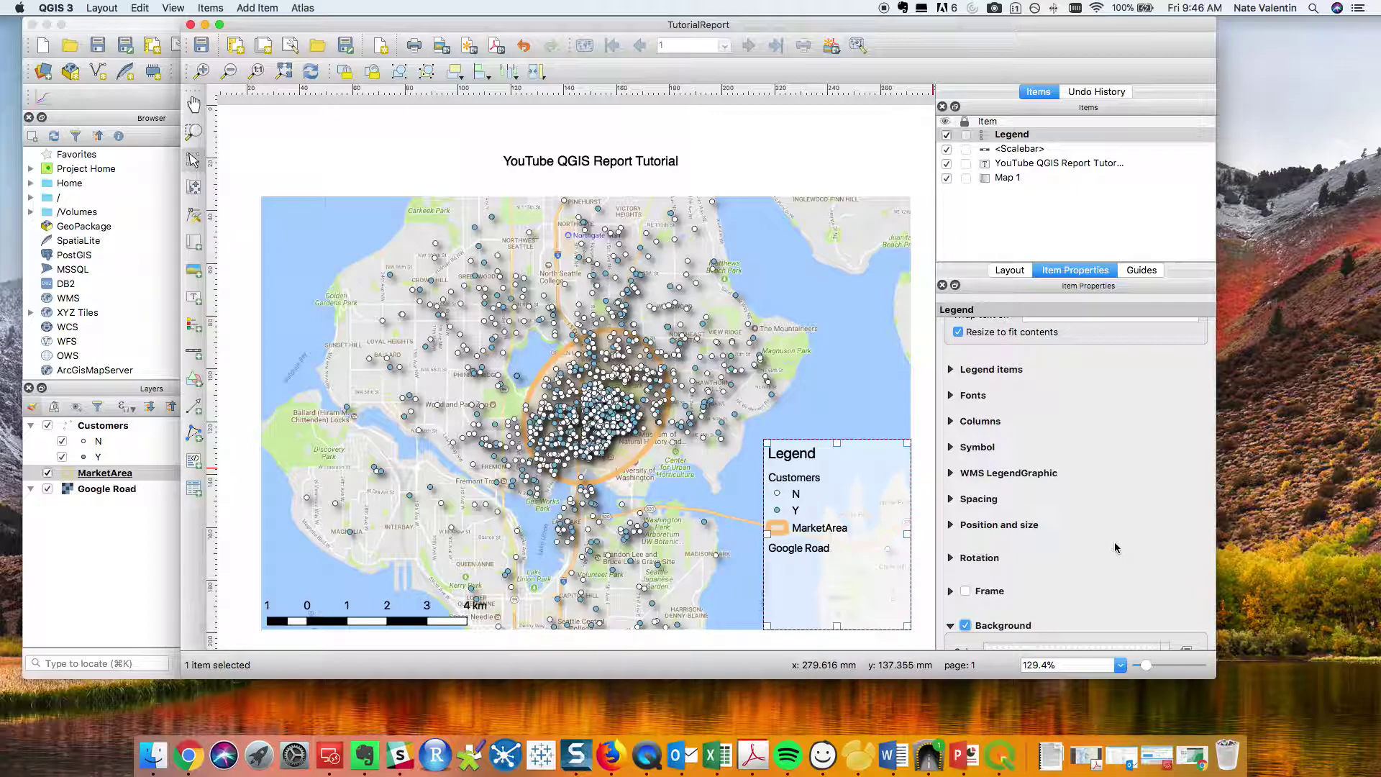
left_click(1013, 631)
left_click(950, 592)
left_click(950, 591)
- Look through Map 1's item properties, including its layers and extents, and check the general layout settings
left_click(862, 389)
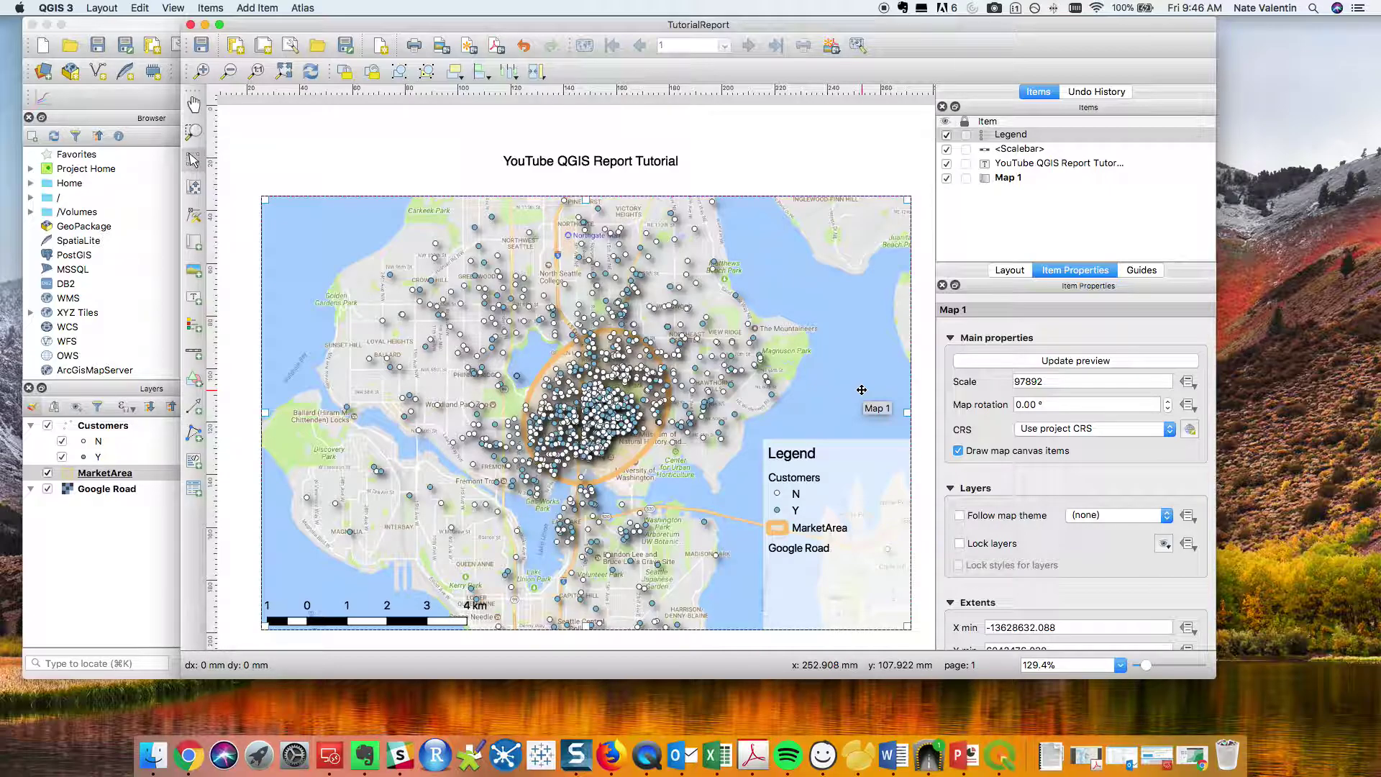
scroll(1104, 340, "down", 2)
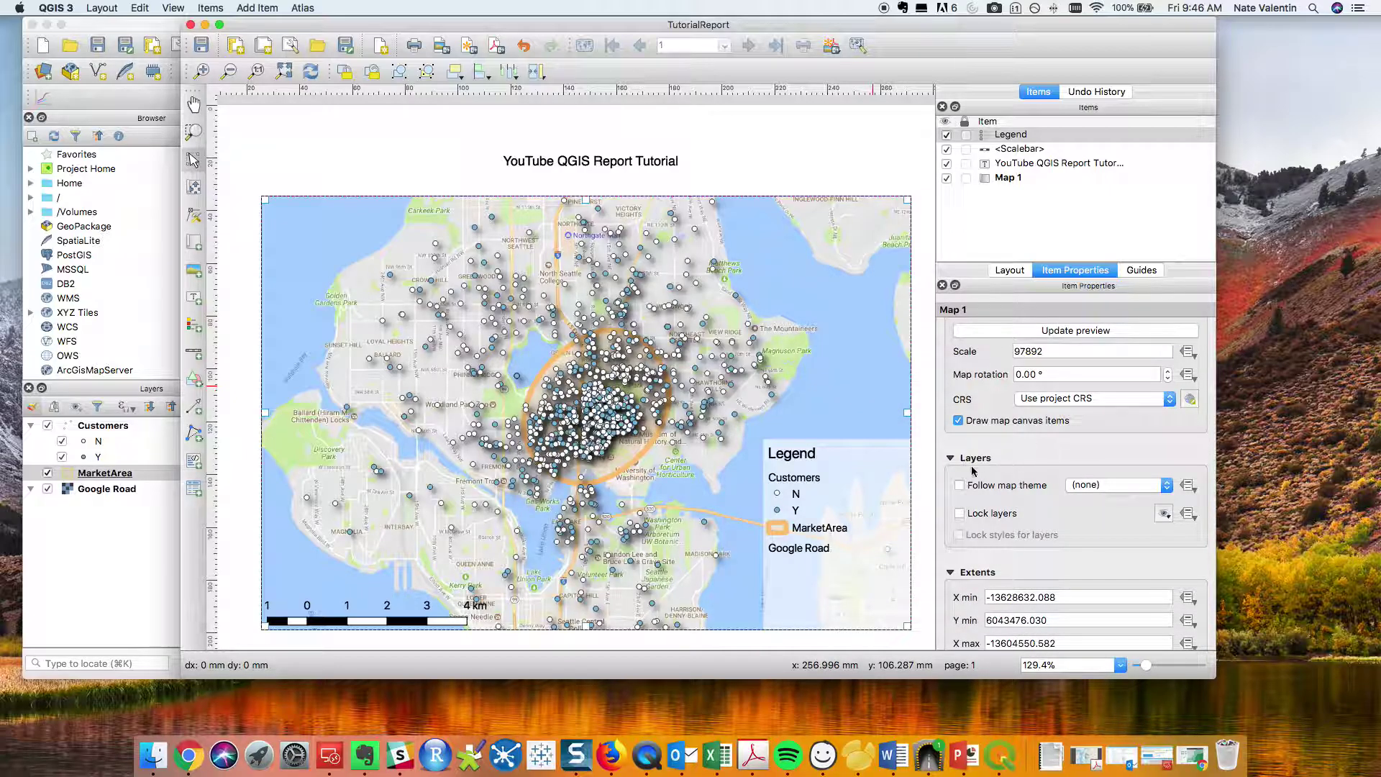
left_click(951, 458)
scroll(953, 464, "down", 6)
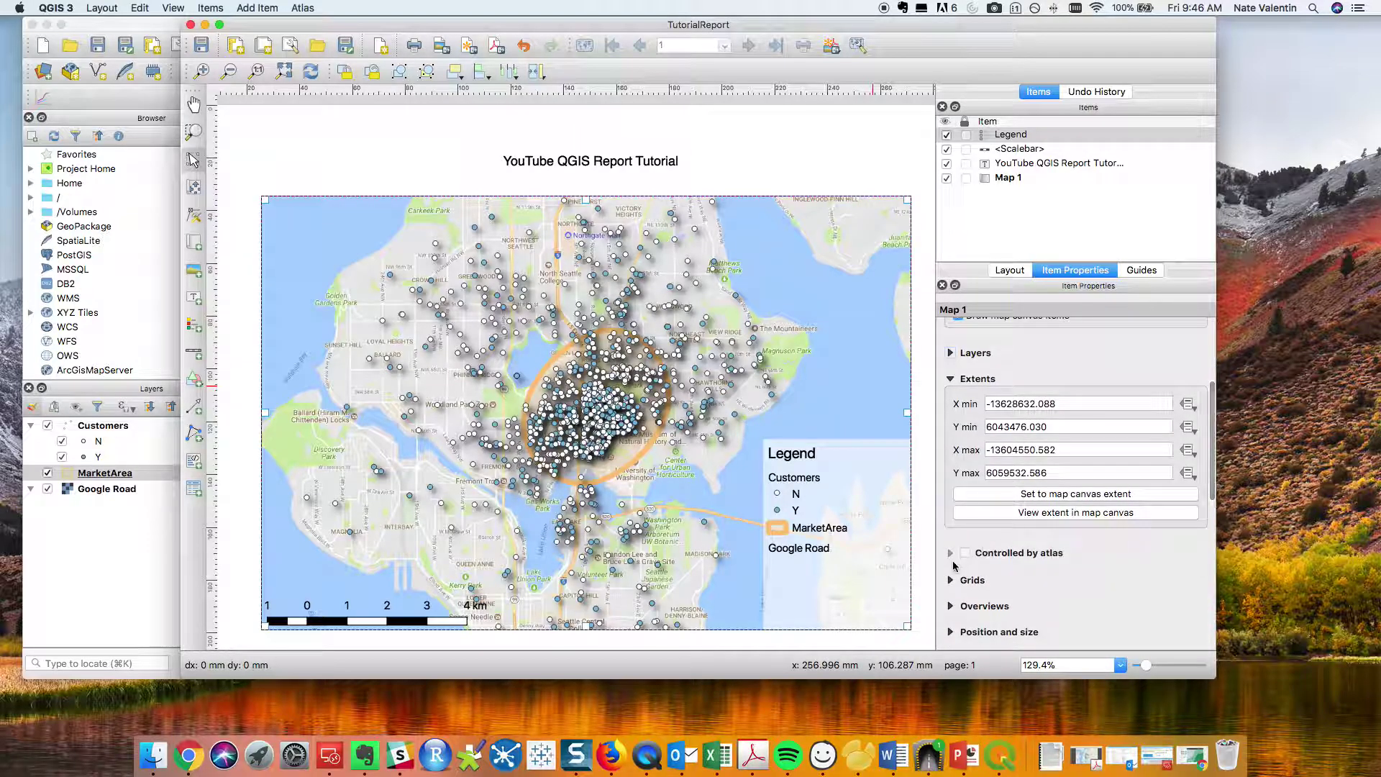
left_click(1016, 133)
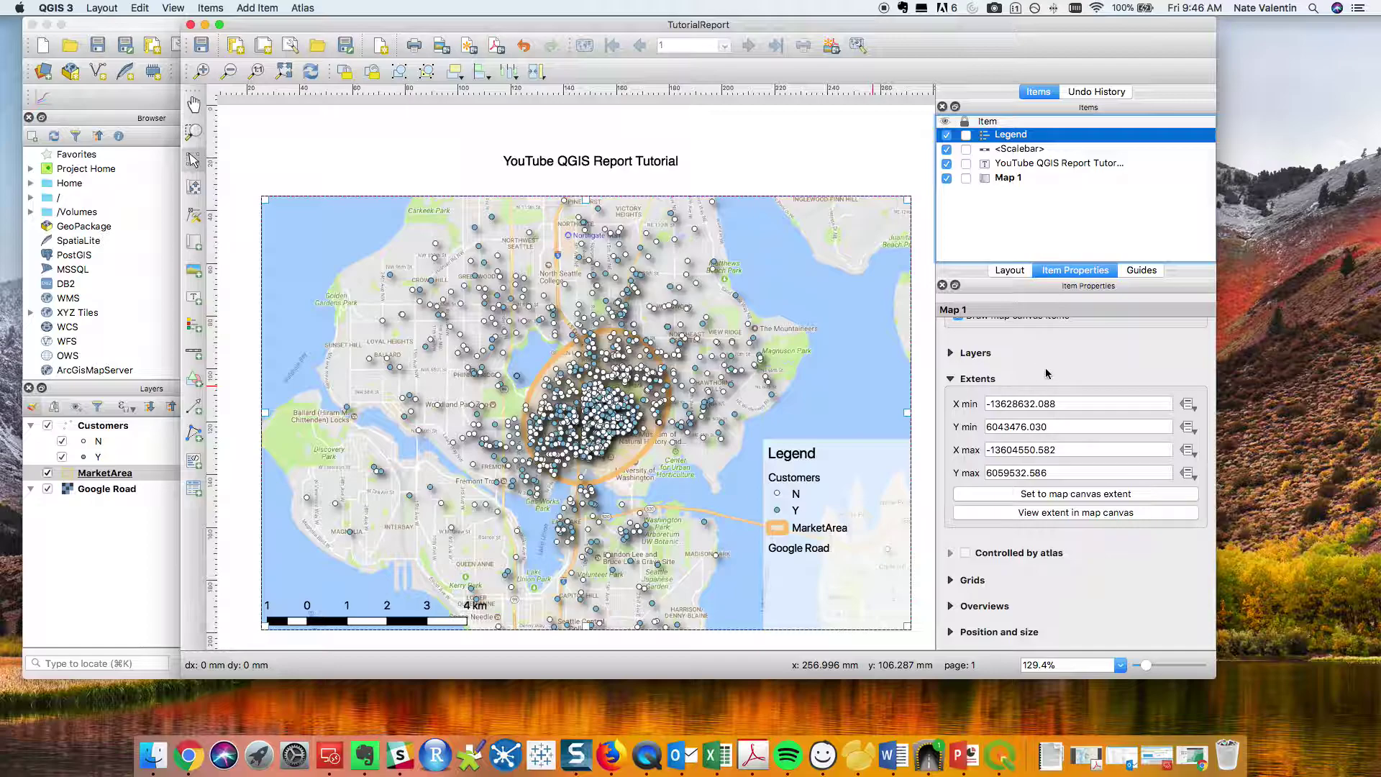
scroll(1017, 432, "up", 3)
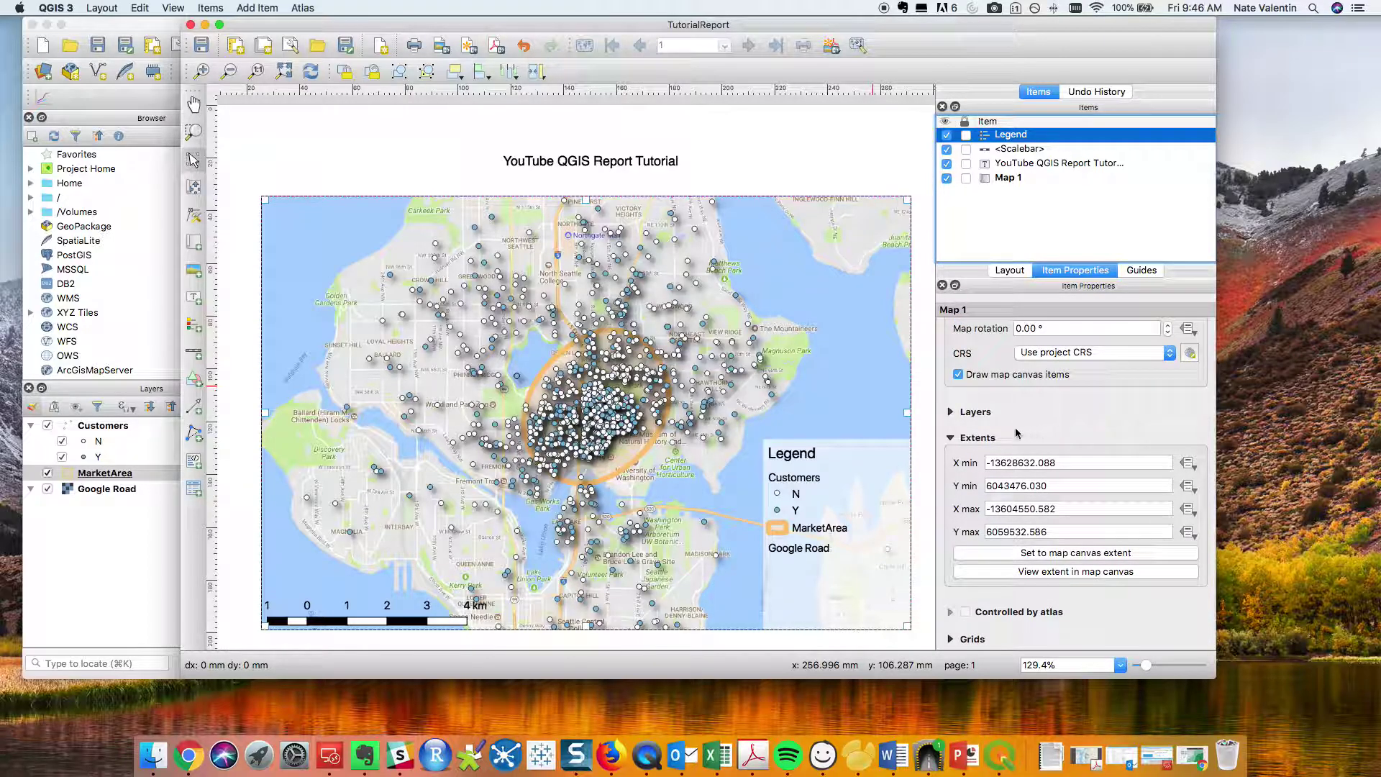
left_click(950, 412)
scroll(1090, 406, "down", 5)
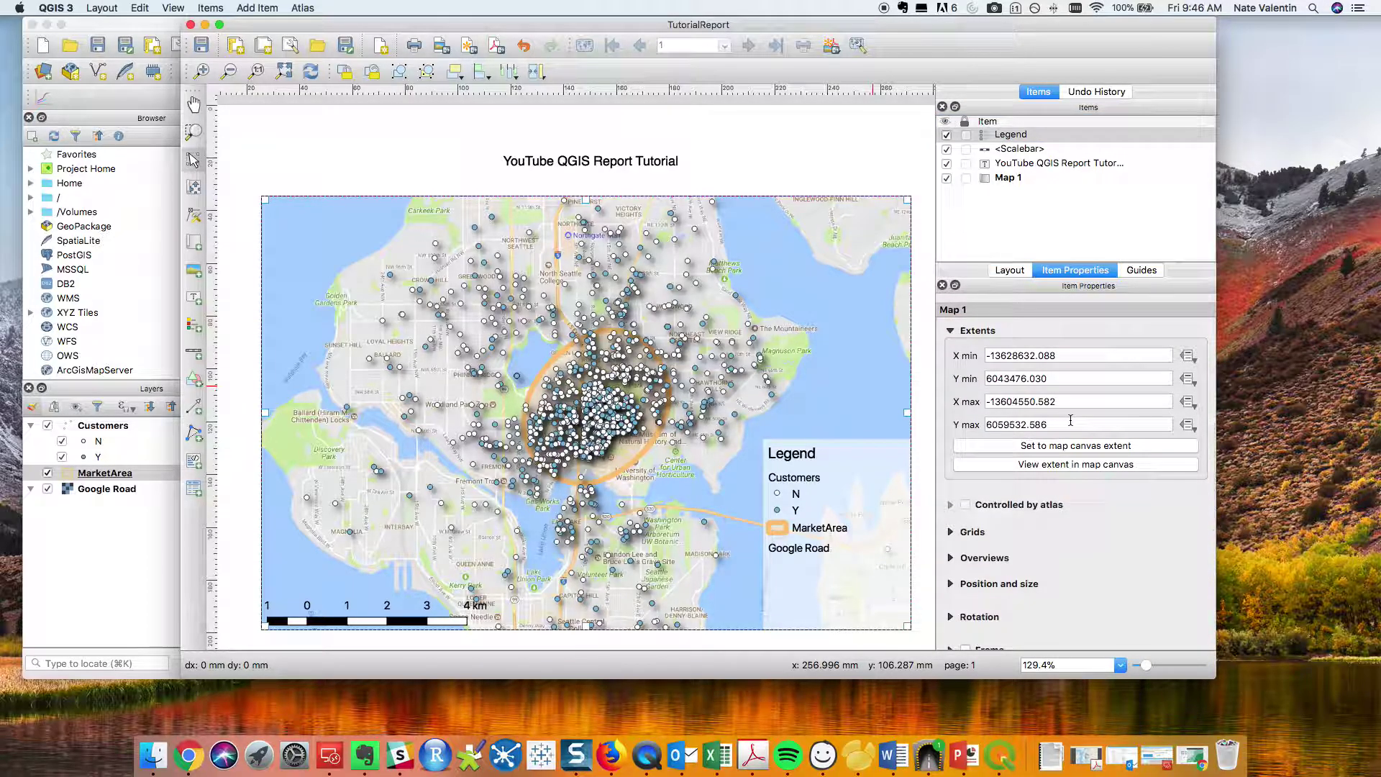
right_click(1016, 137)
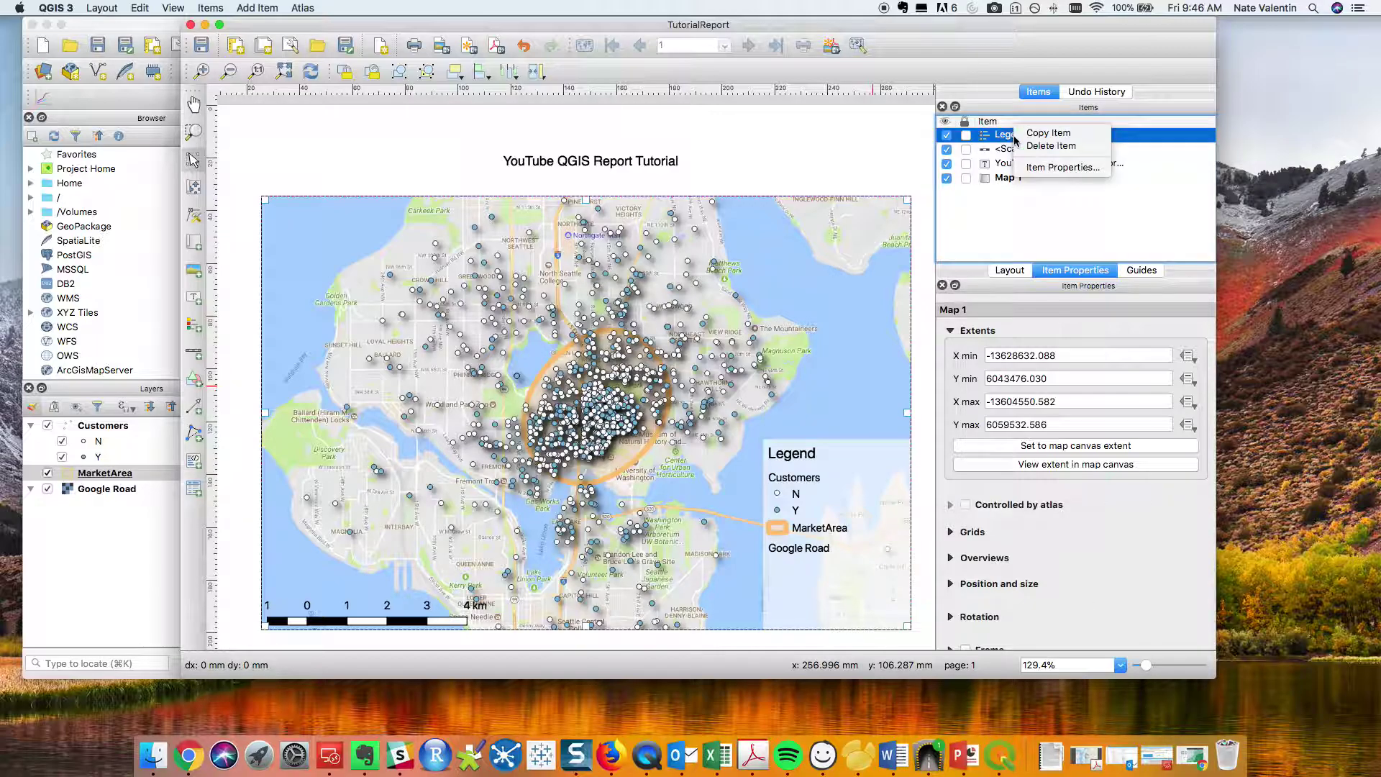
left_click(888, 137)
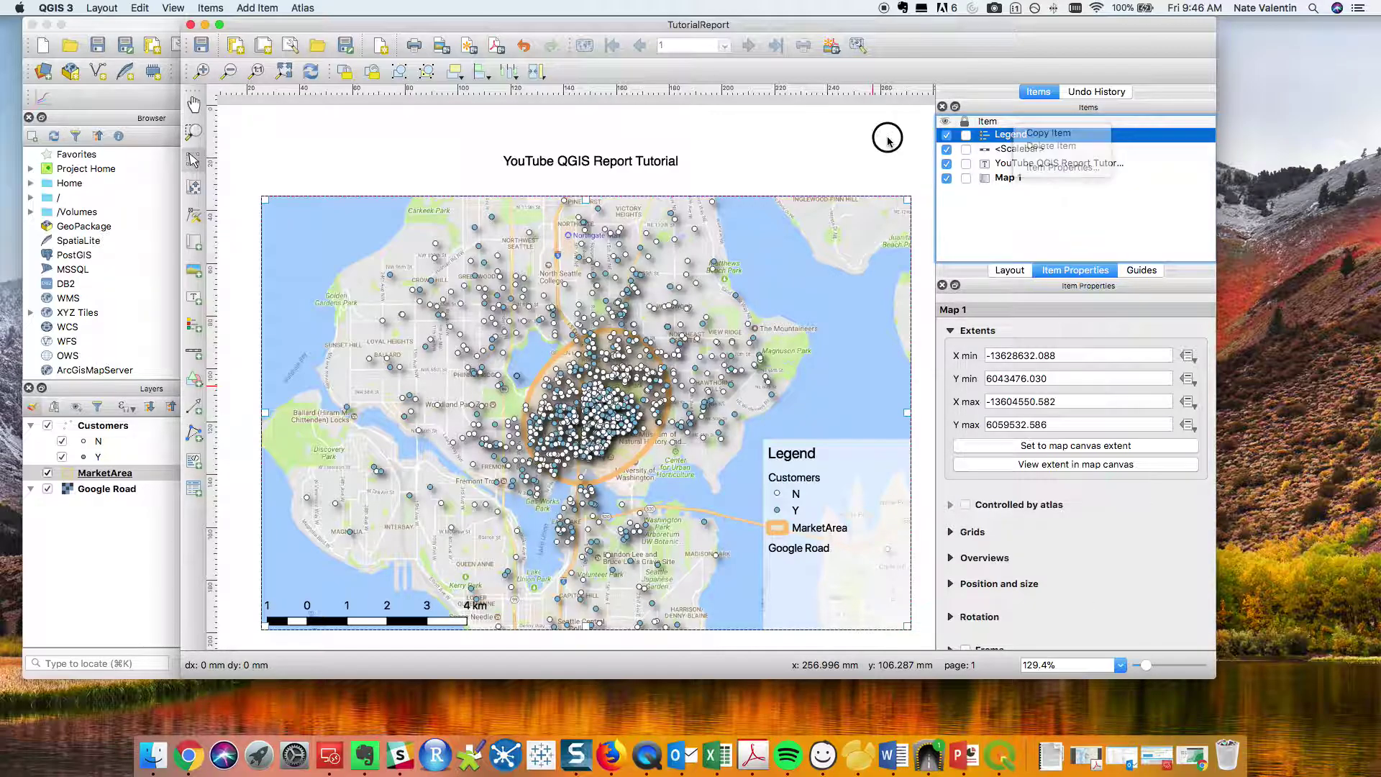
left_click(1012, 272)
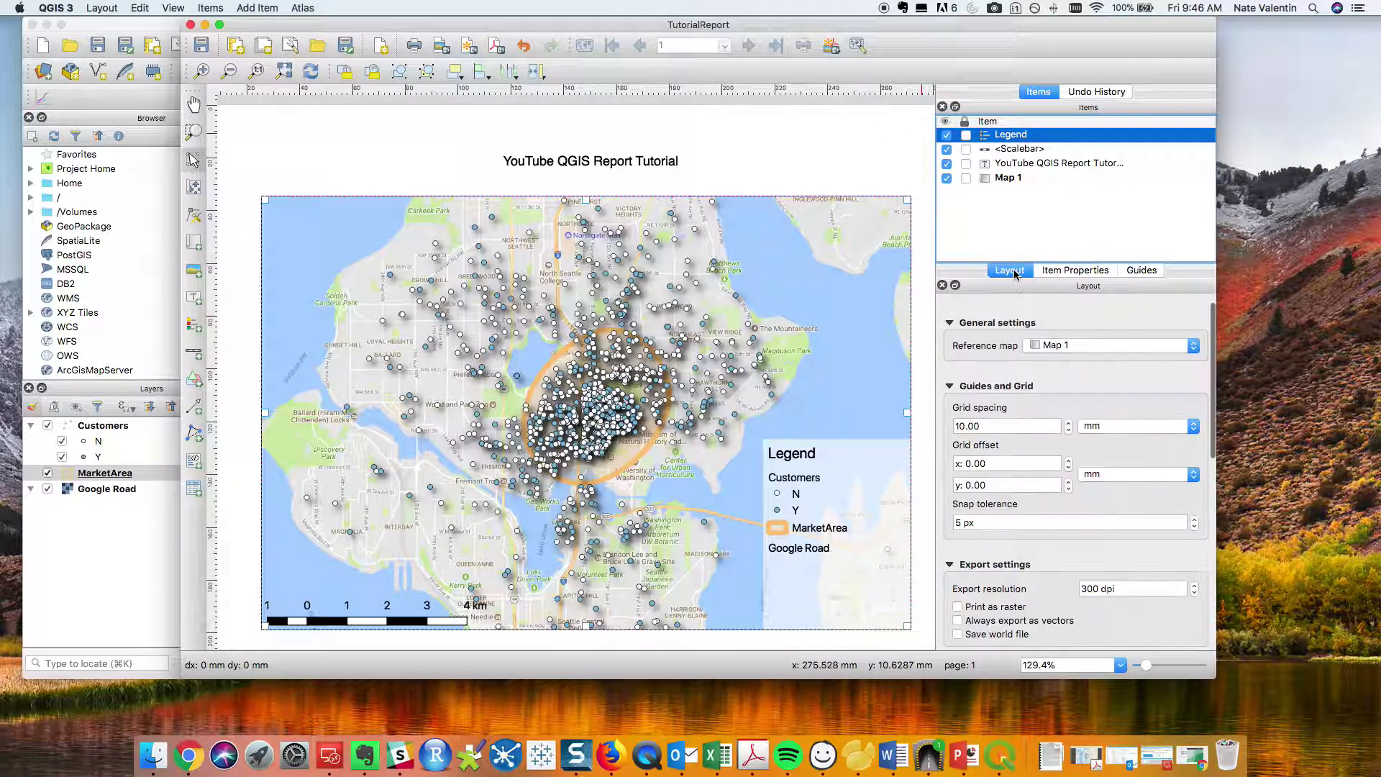
left_click(1072, 272)
scroll(1064, 561, "down", 5)
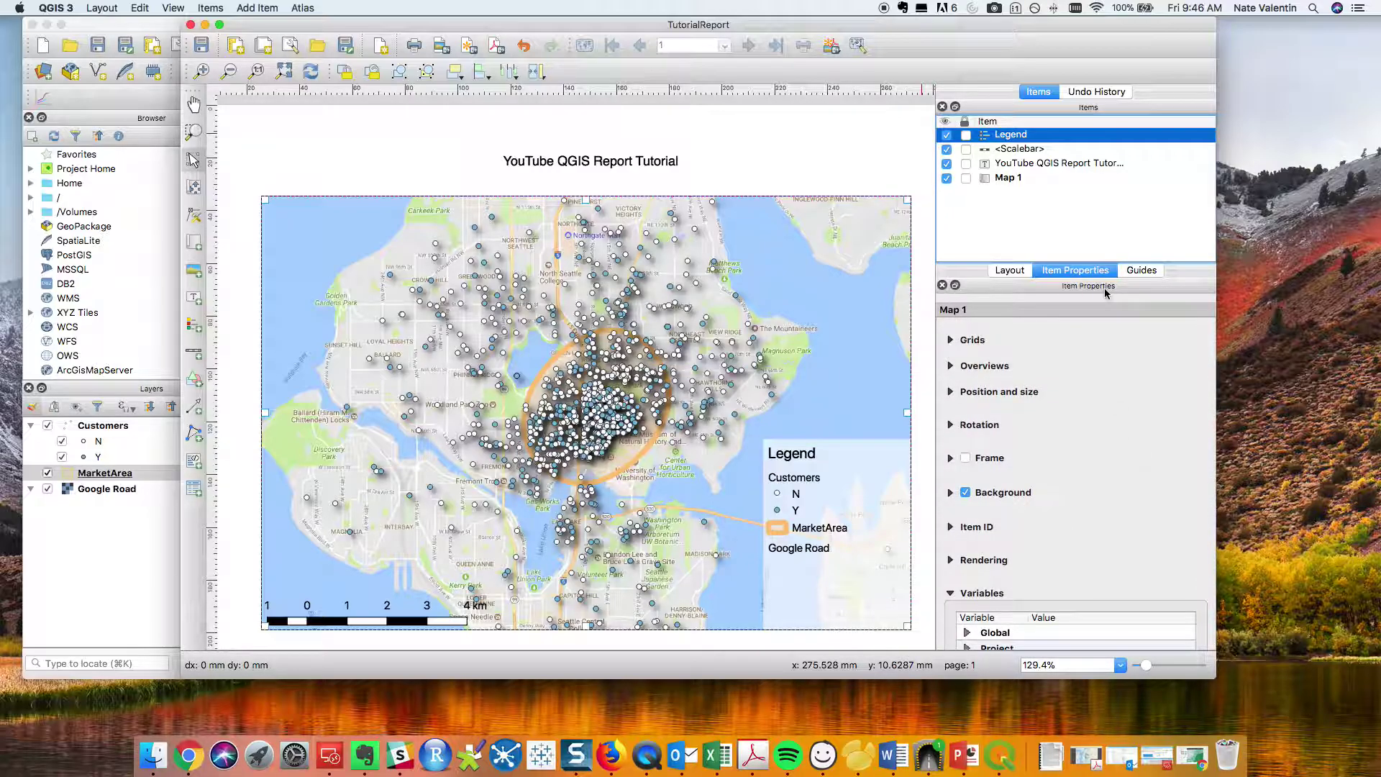
- Enlarge the layout window in width and height to make more room for the page and item properties
left_click_drag(1217, 676, 1286, 677)
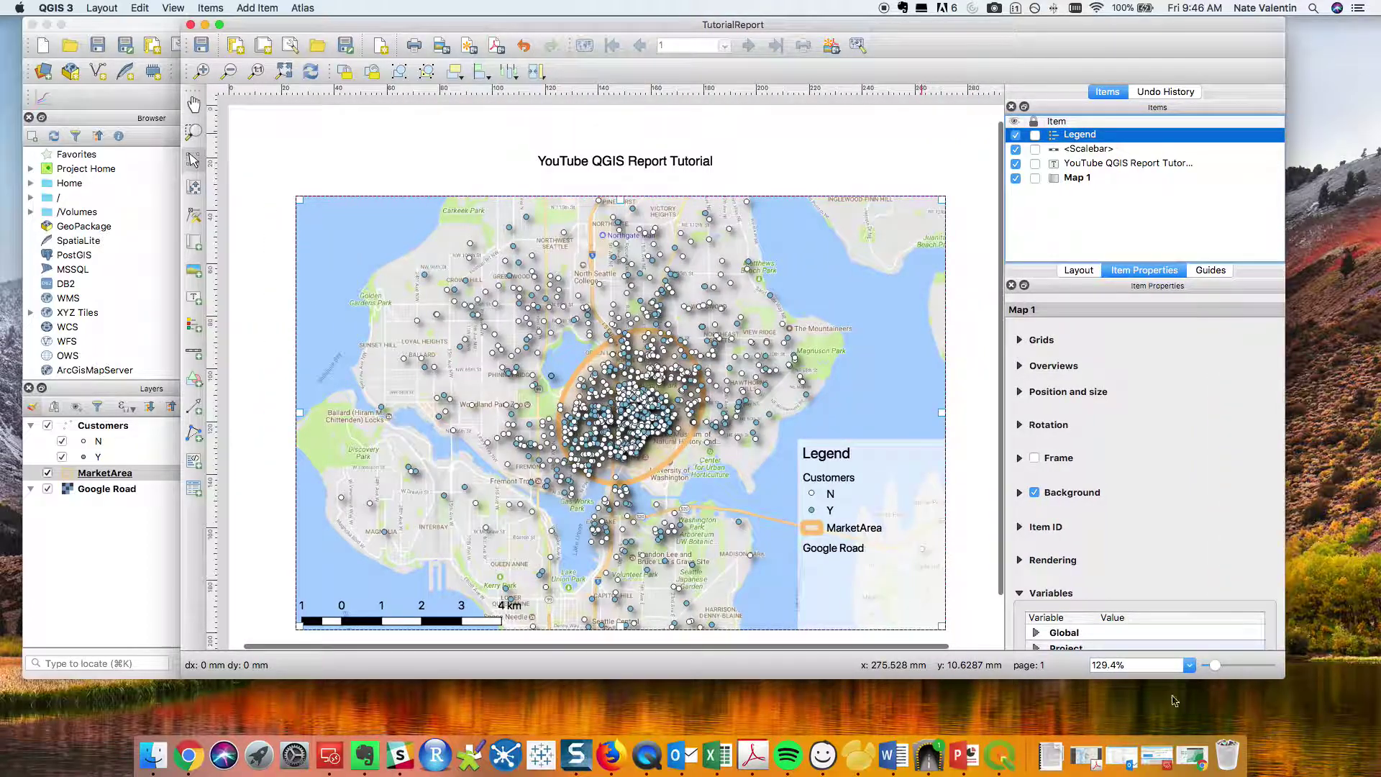
left_click_drag(1147, 682, 1147, 719)
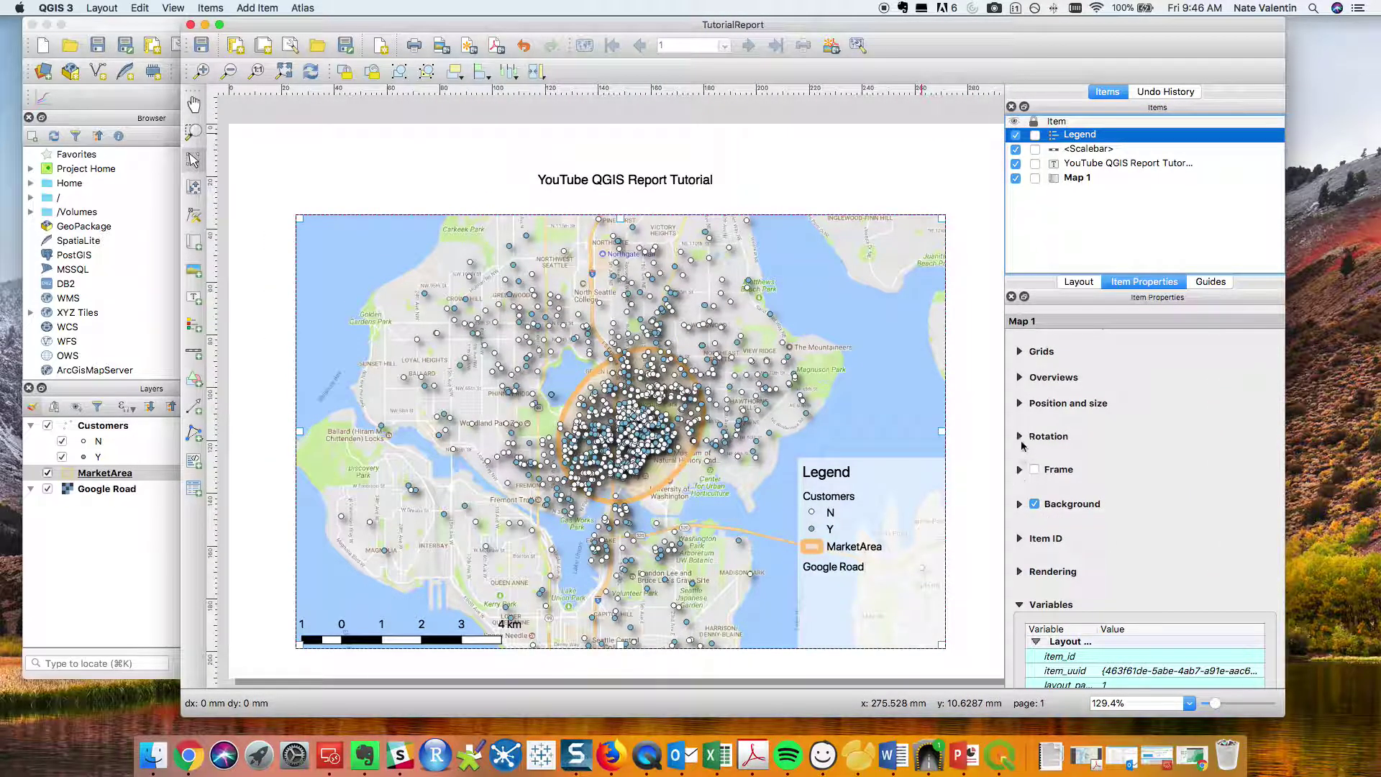
scroll(1066, 454, "up", 1)
scroll(1066, 453, "up", 1)
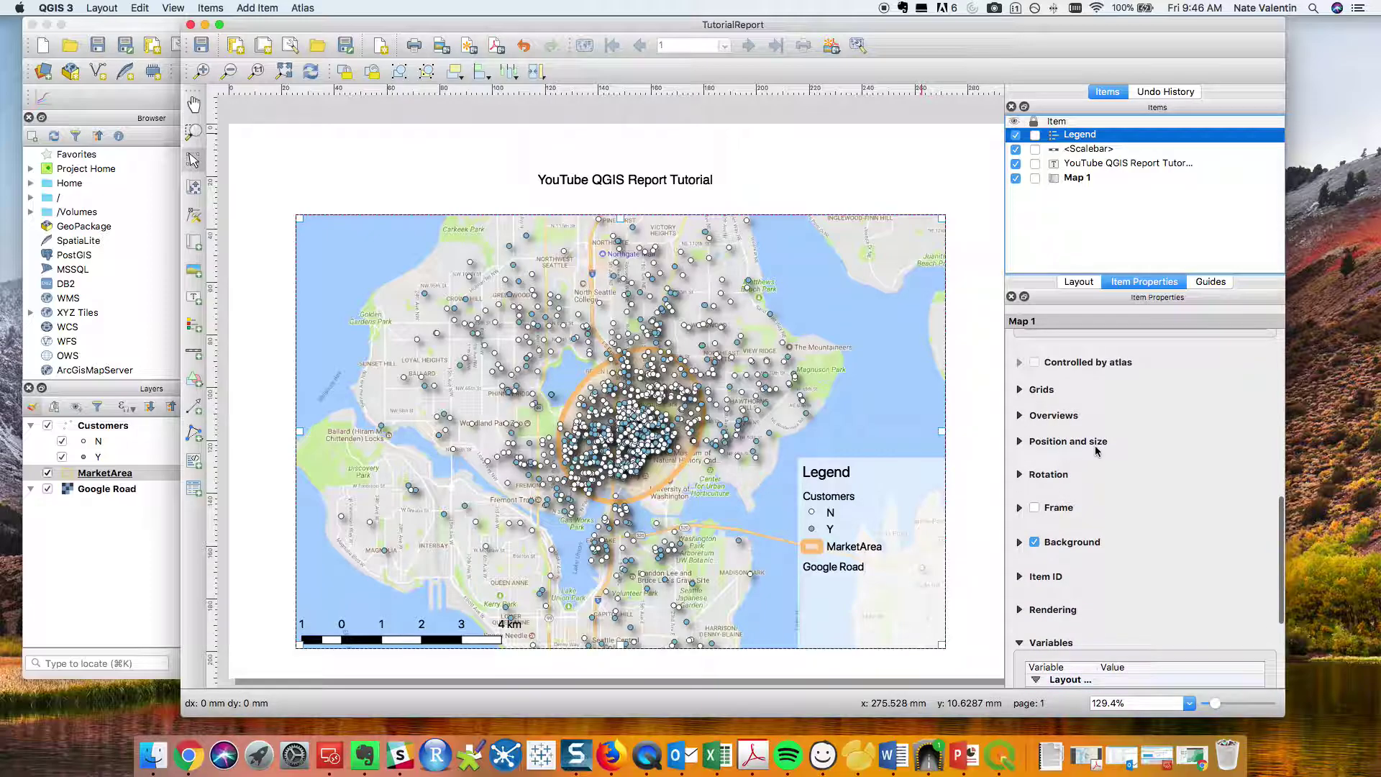
- Review Map 1's properties again, from the rotation and overview settings back up to its extents, layers and main properties
left_click(1165, 485)
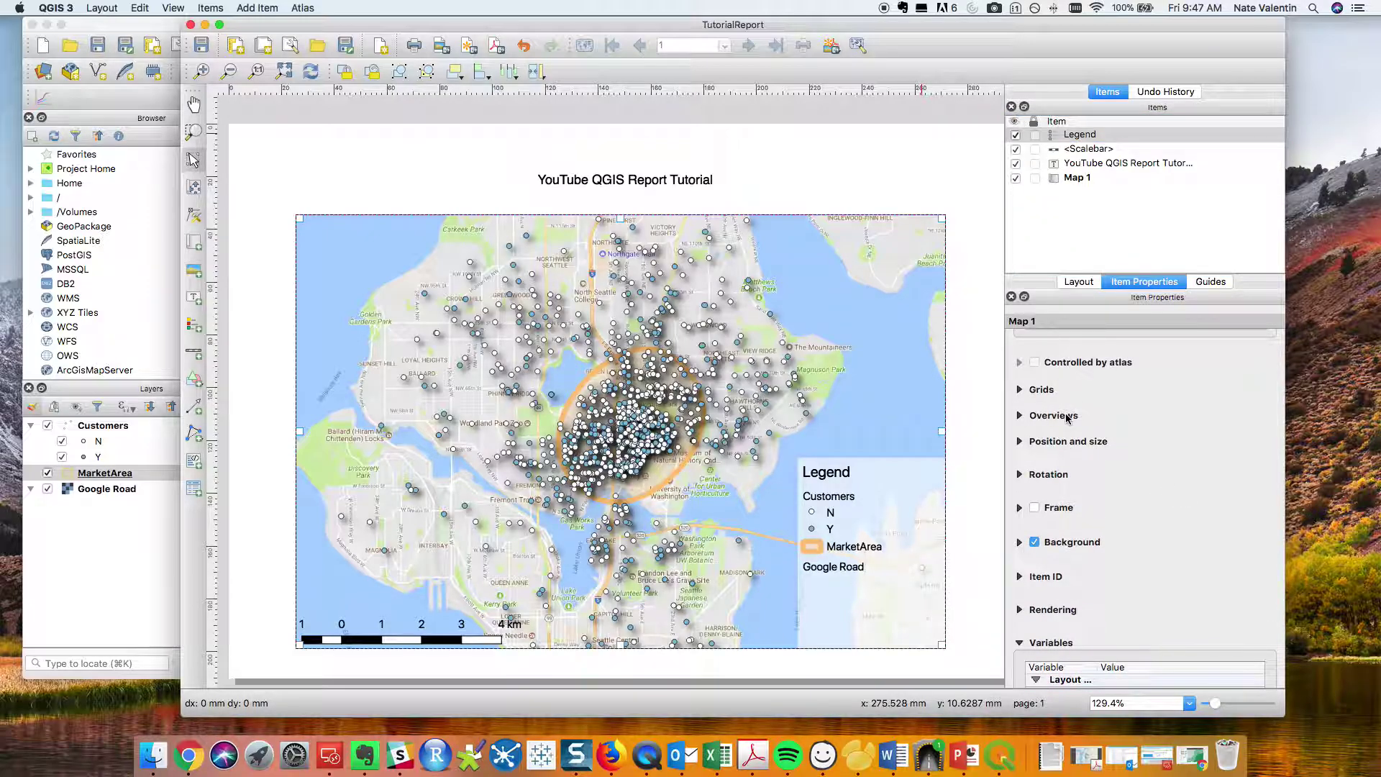
left_click(1051, 476)
left_click(1050, 476)
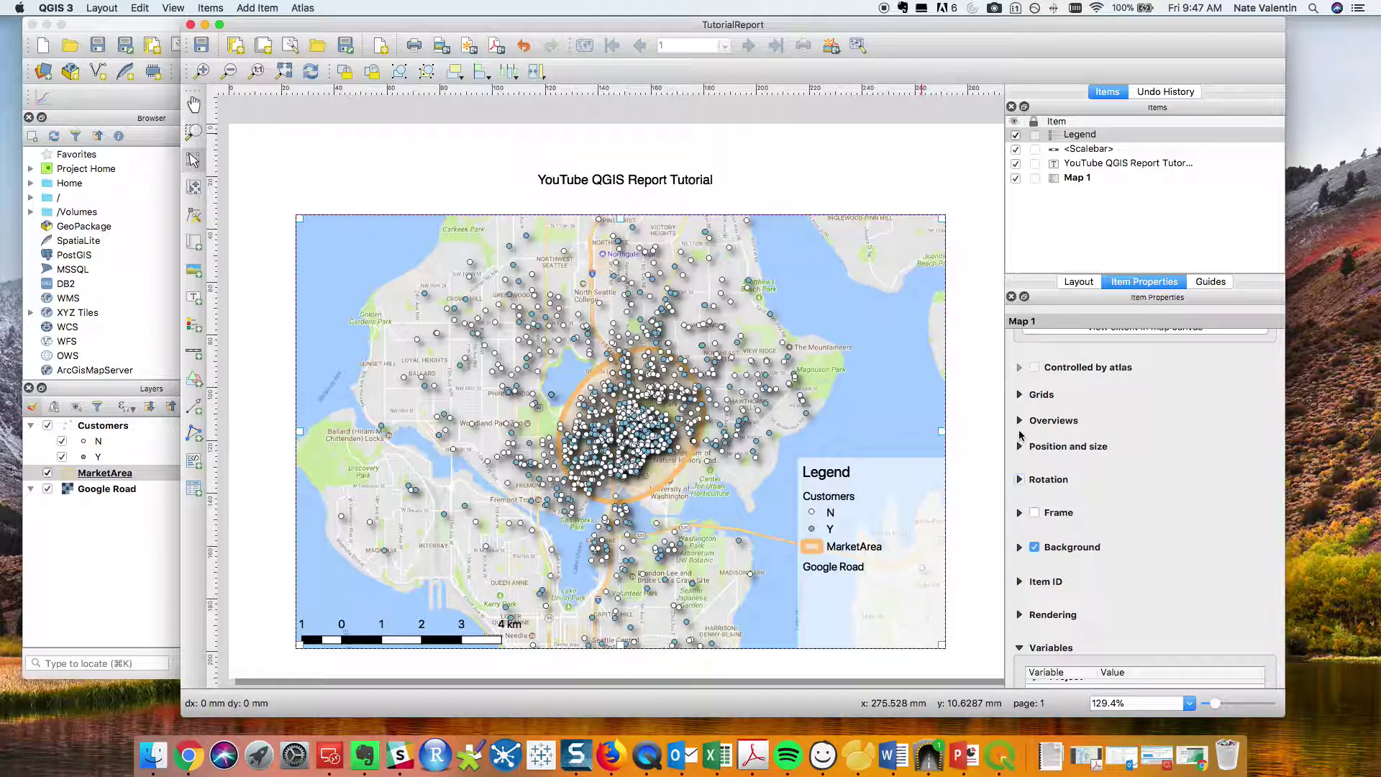
scroll(1021, 436, "up", 3)
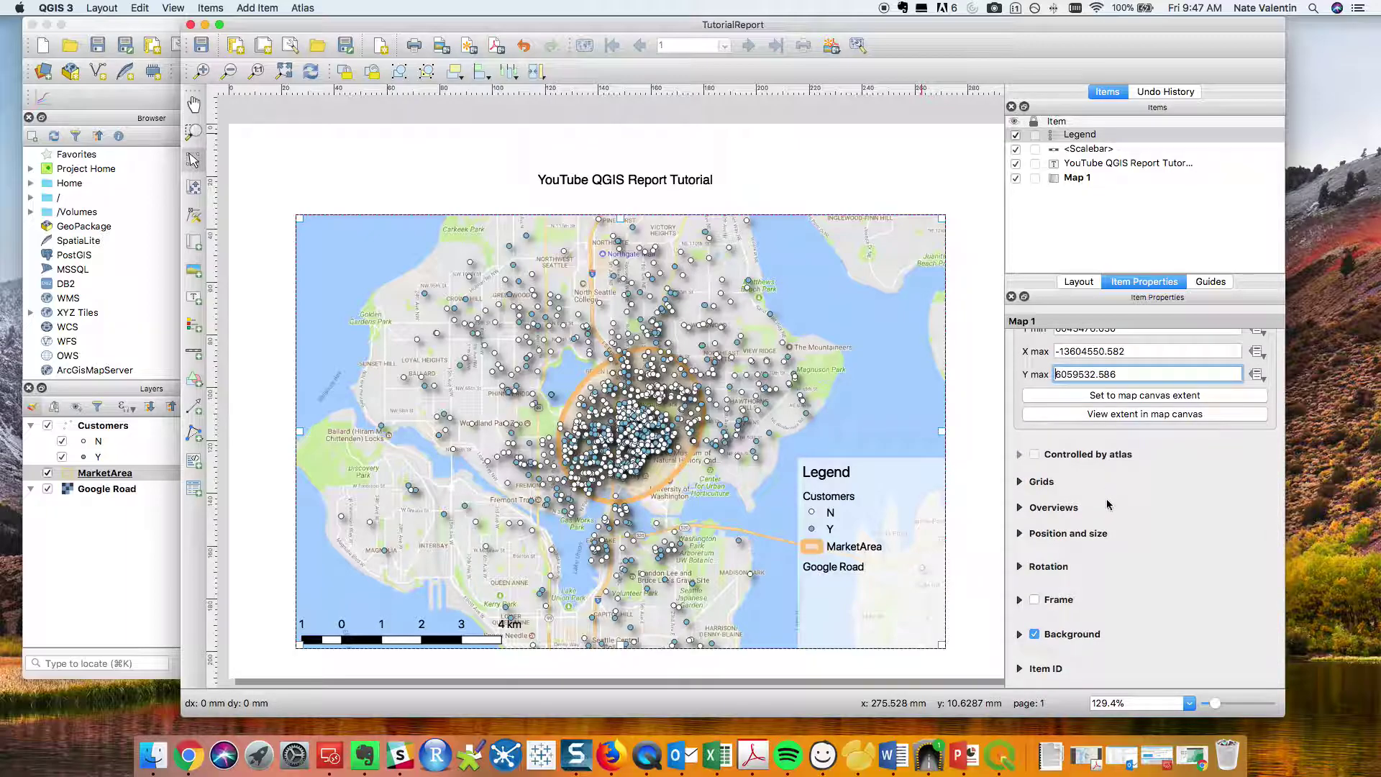
scroll(1104, 536, "up", 4)
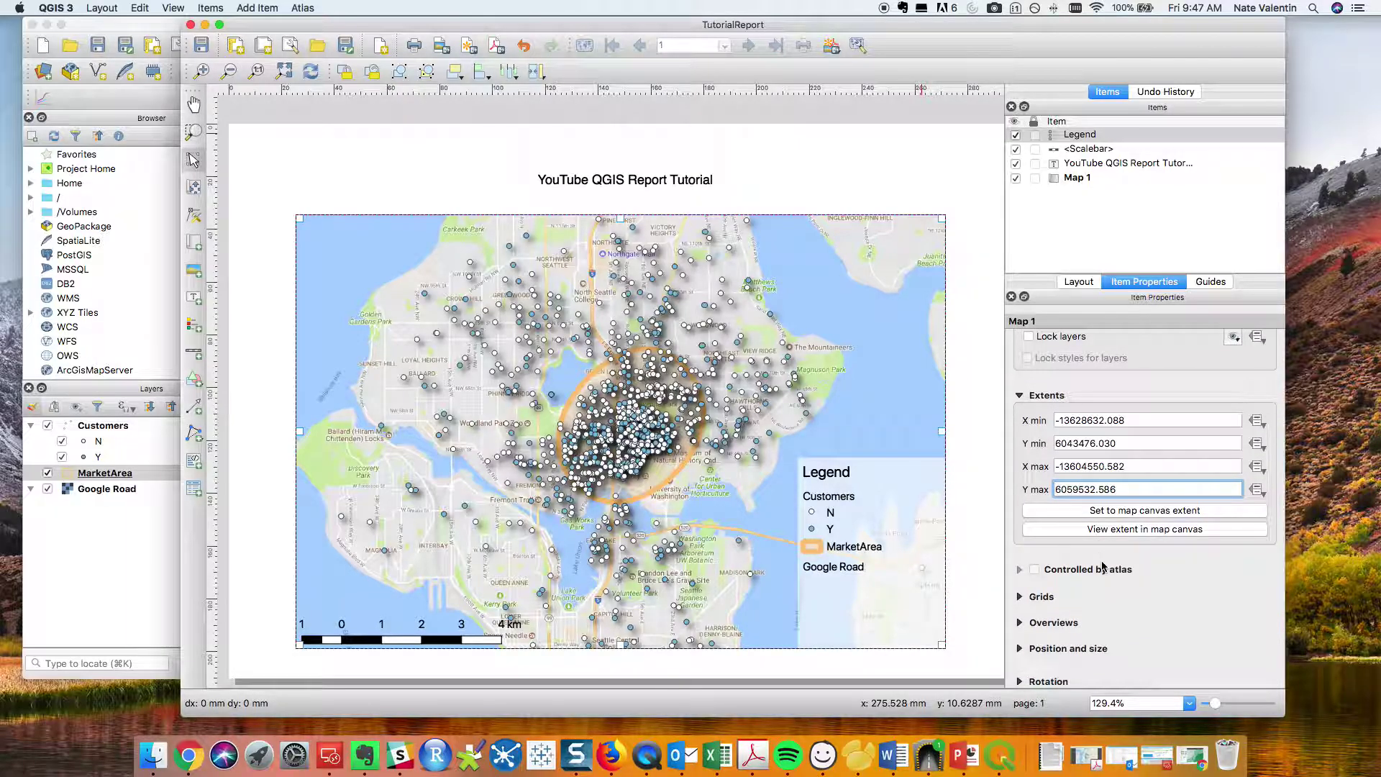
scroll(1104, 567, "up", 7)
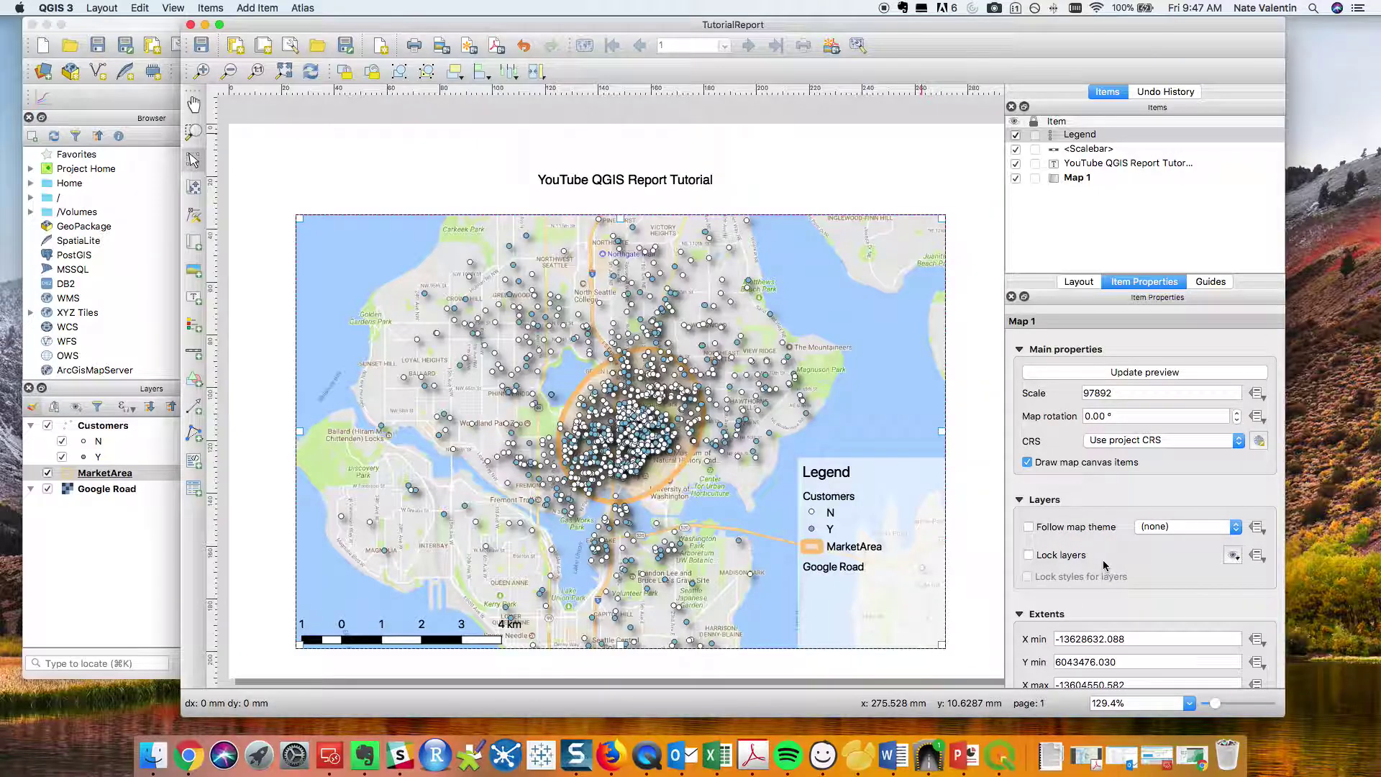
left_click(1021, 500)
left_click(1020, 500)
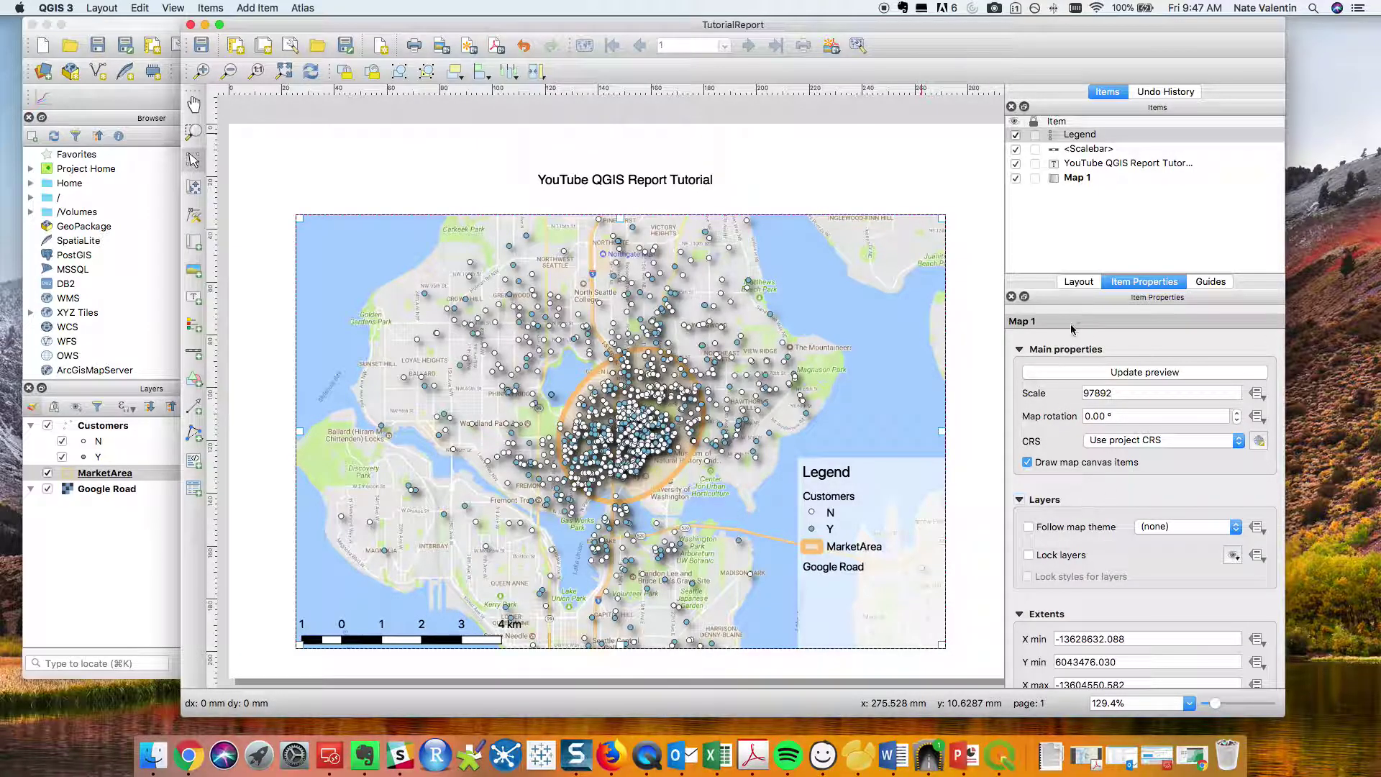
- Turn off Auto update for the legend's items and remove the Google Road entry from the legend
left_click(1090, 176)
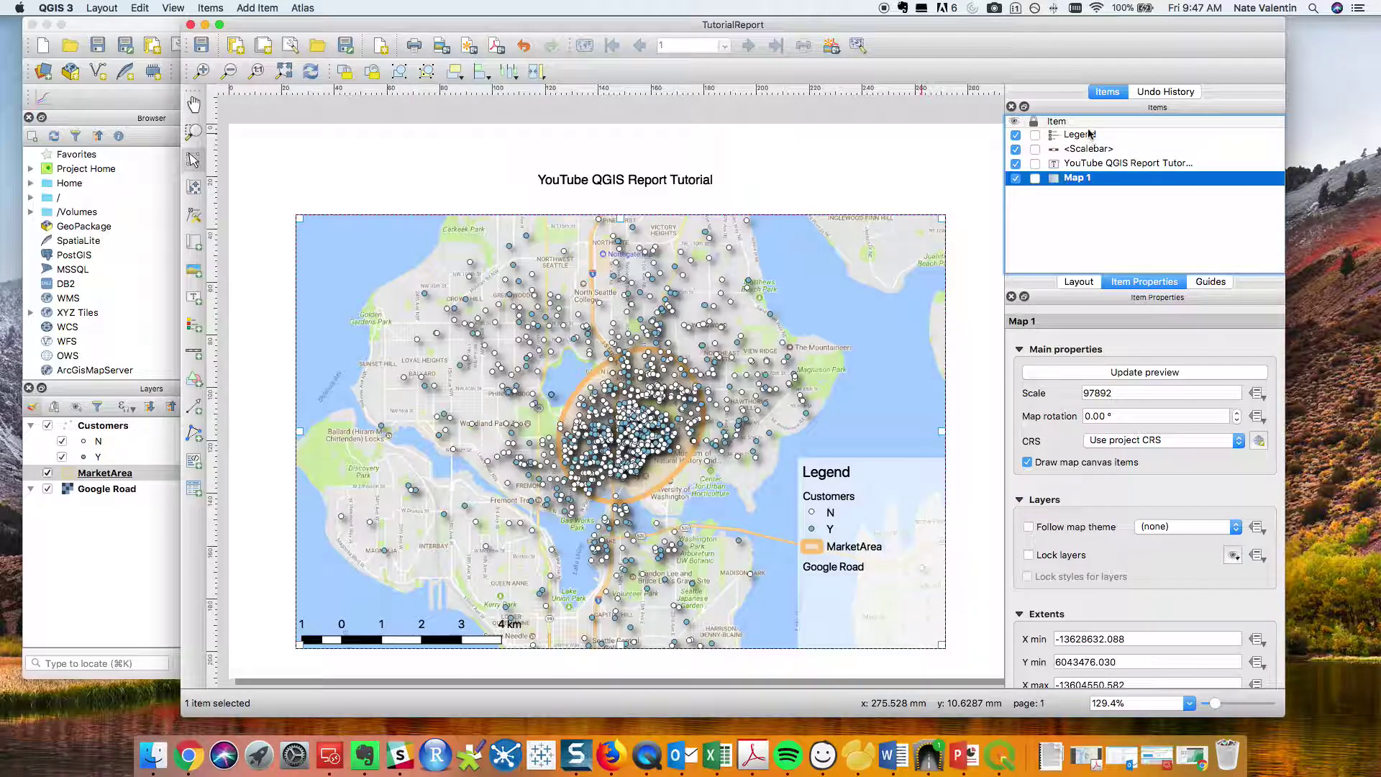
double_click(1081, 178)
left_click(1083, 209)
left_click(1080, 135)
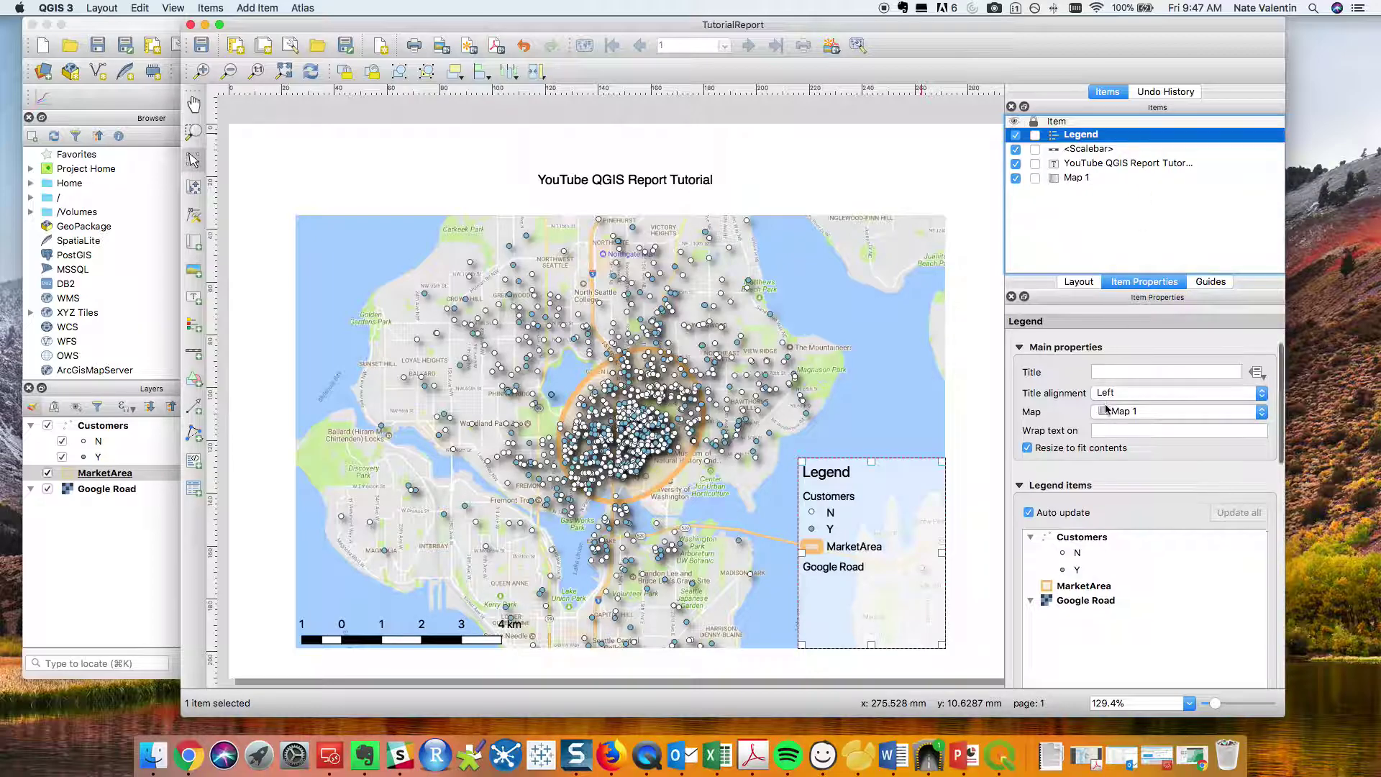
left_click(1085, 602)
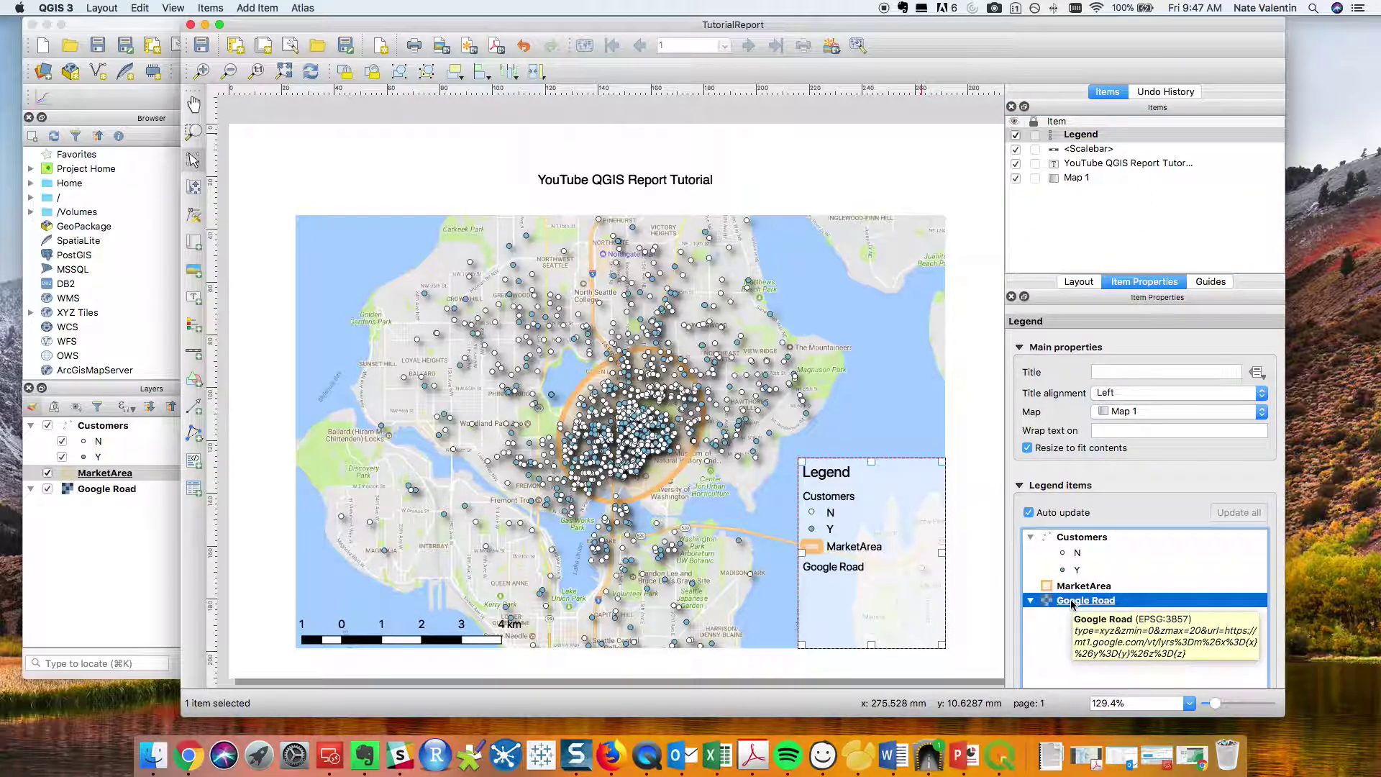
left_click(1029, 512)
scroll(1108, 540, "down", 3)
left_click(1111, 538)
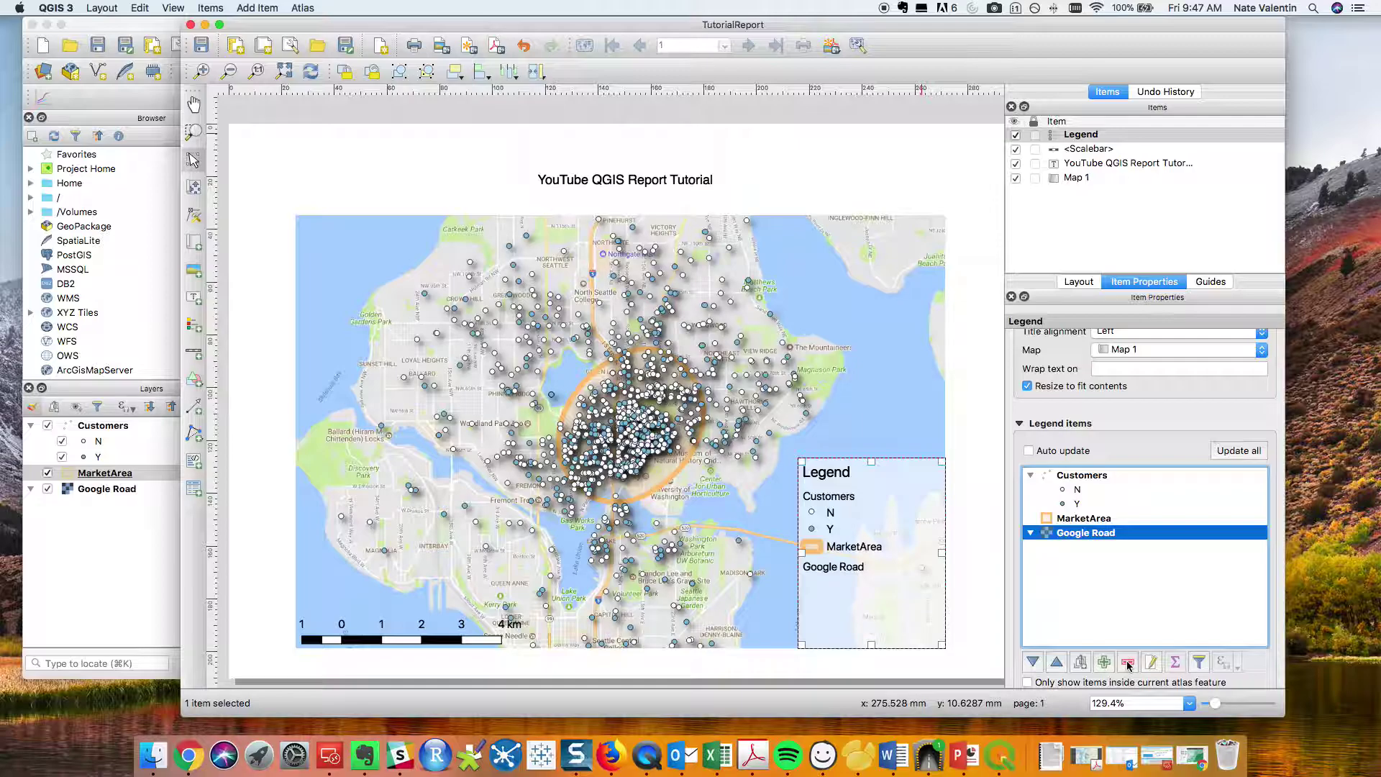
right_click(1117, 537)
left_click(1139, 568)
- Move the shortened legend down into the map's lower-right corner, collapse its legend items settings and deselect it
left_click_drag(893, 519, 894, 537)
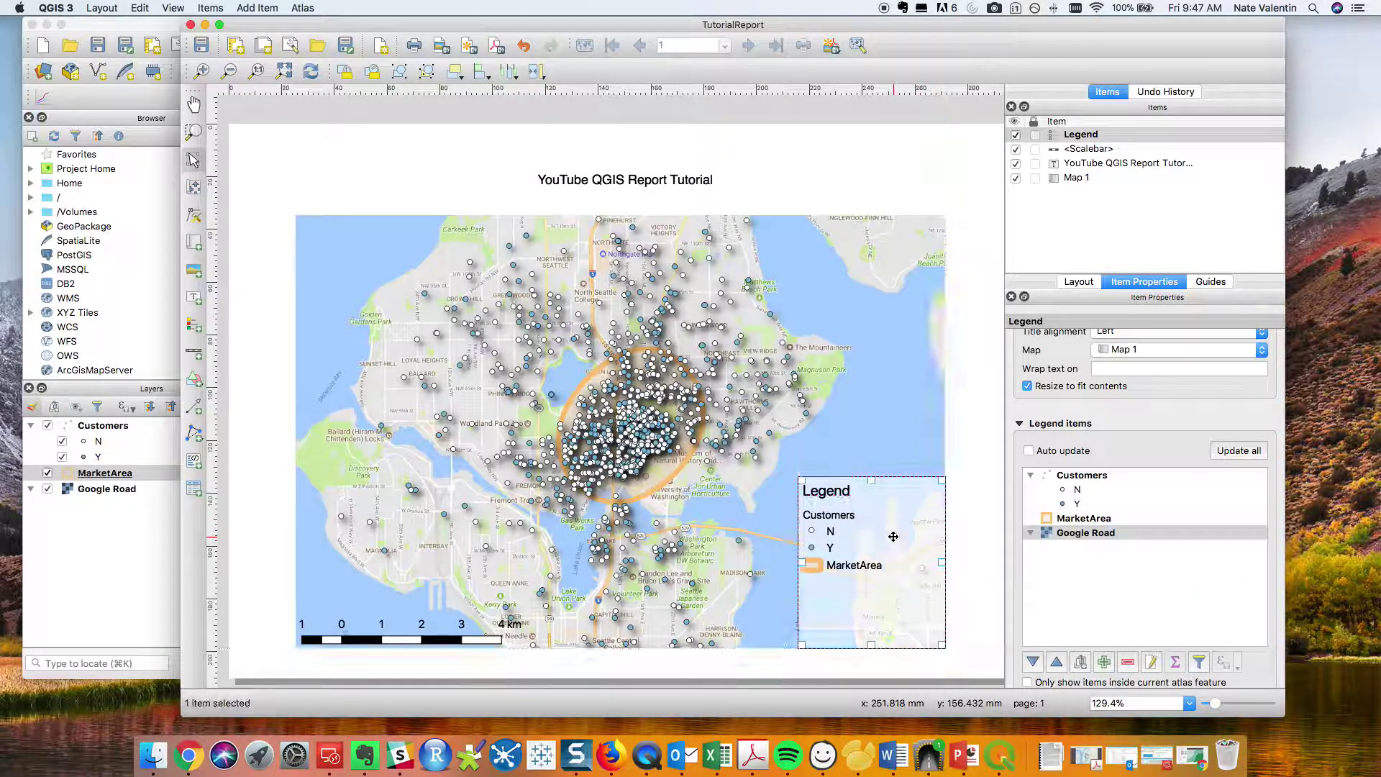
left_click(1019, 426)
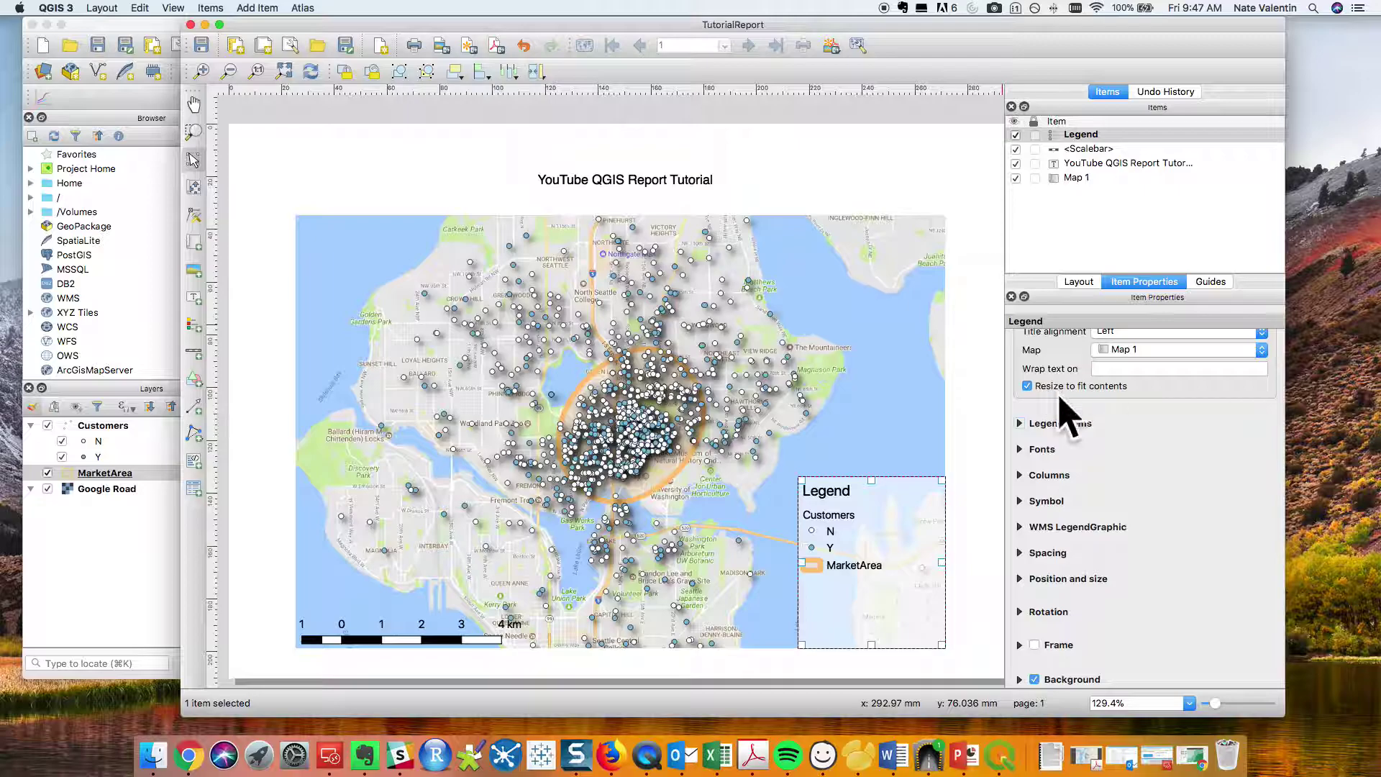
left_click(987, 410)
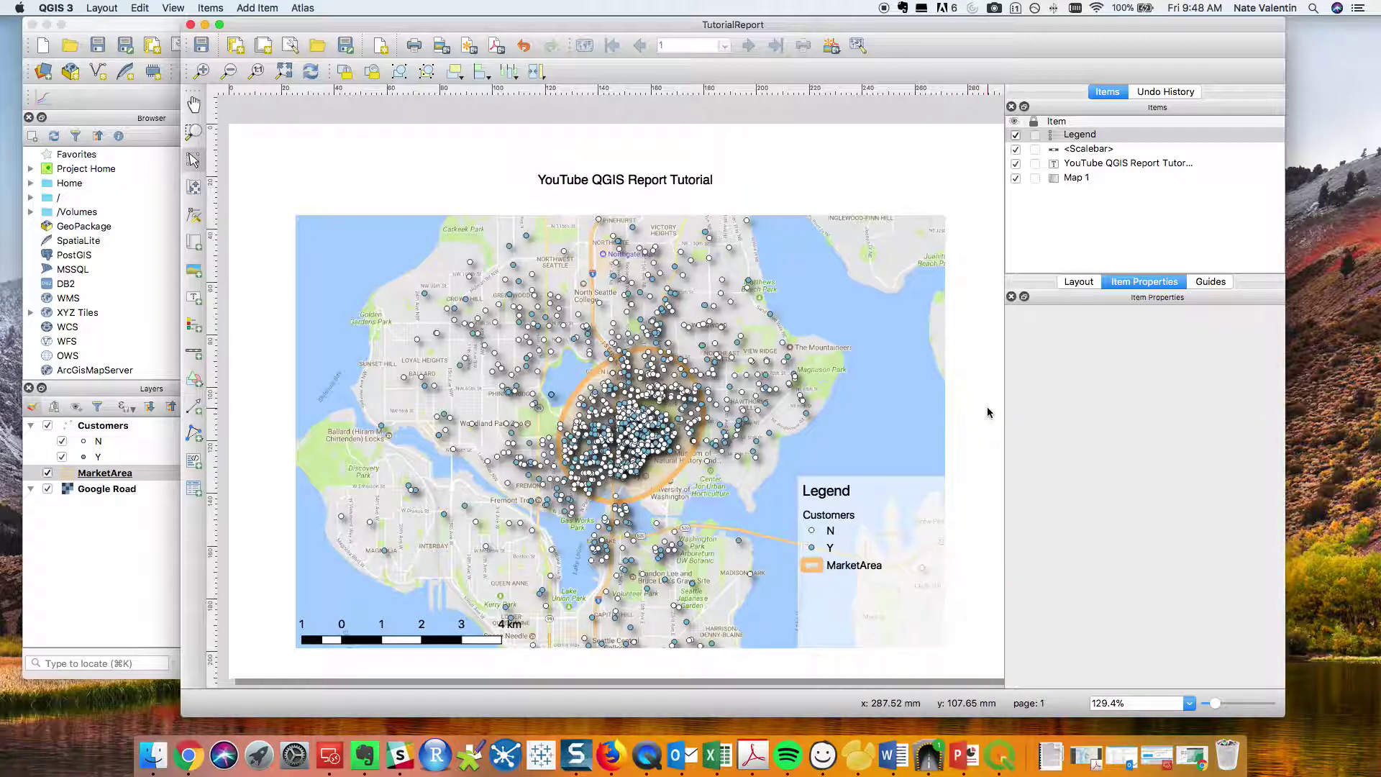